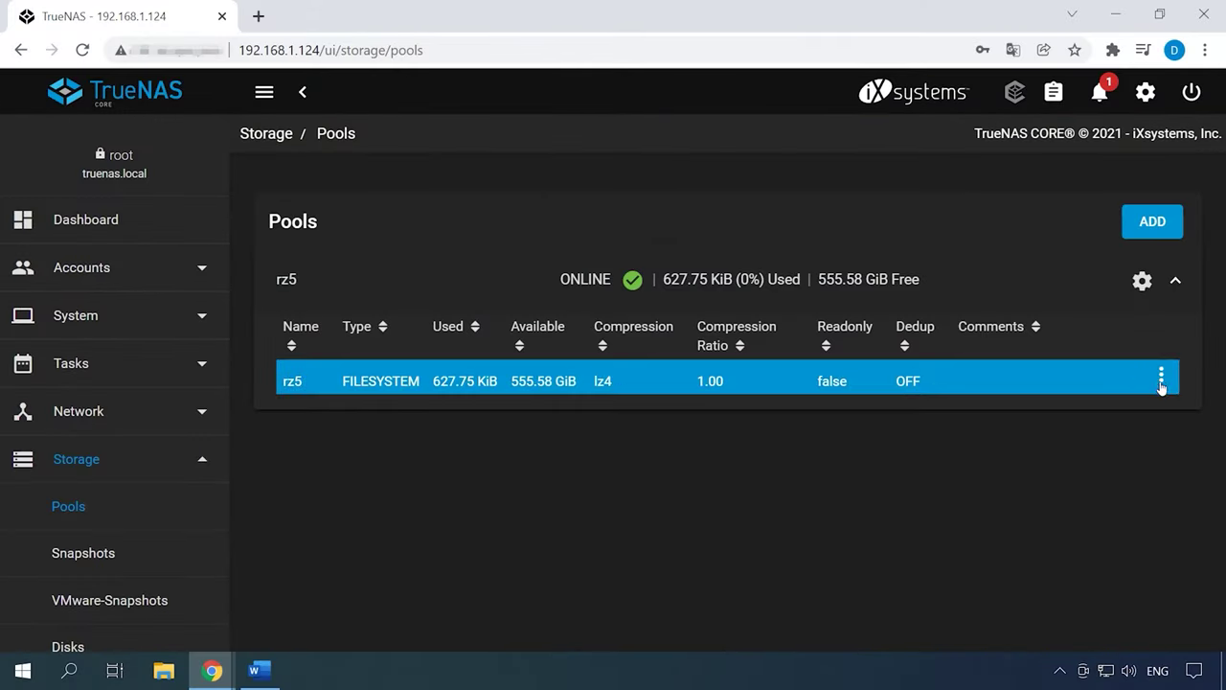
Step: Add a new dataset named FTPdata under the rz5 pool
{"action": "left_click", "coordinate": [1162, 380]}
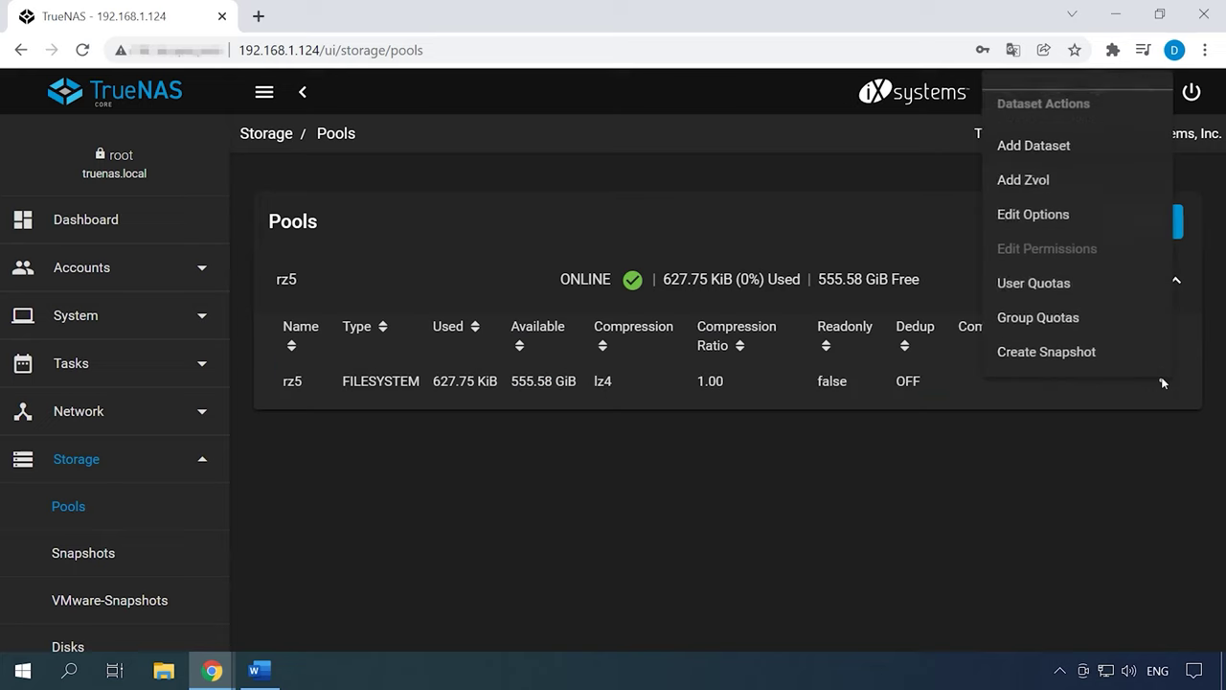
{"action": "left_click", "coordinate": [1048, 148]}
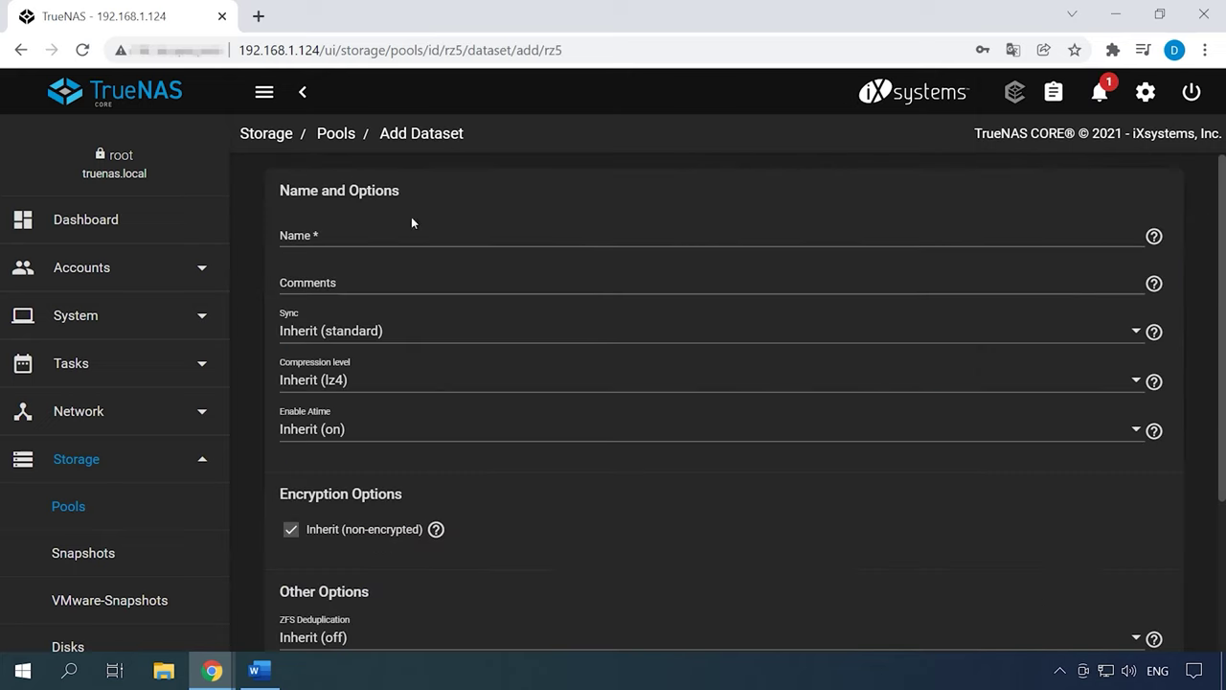
{"action": "left_click", "coordinate": [317, 239]}
{"action": "scroll", "coordinate": [331, 316], "scroll_direction": "down", "scroll_amount": 2}
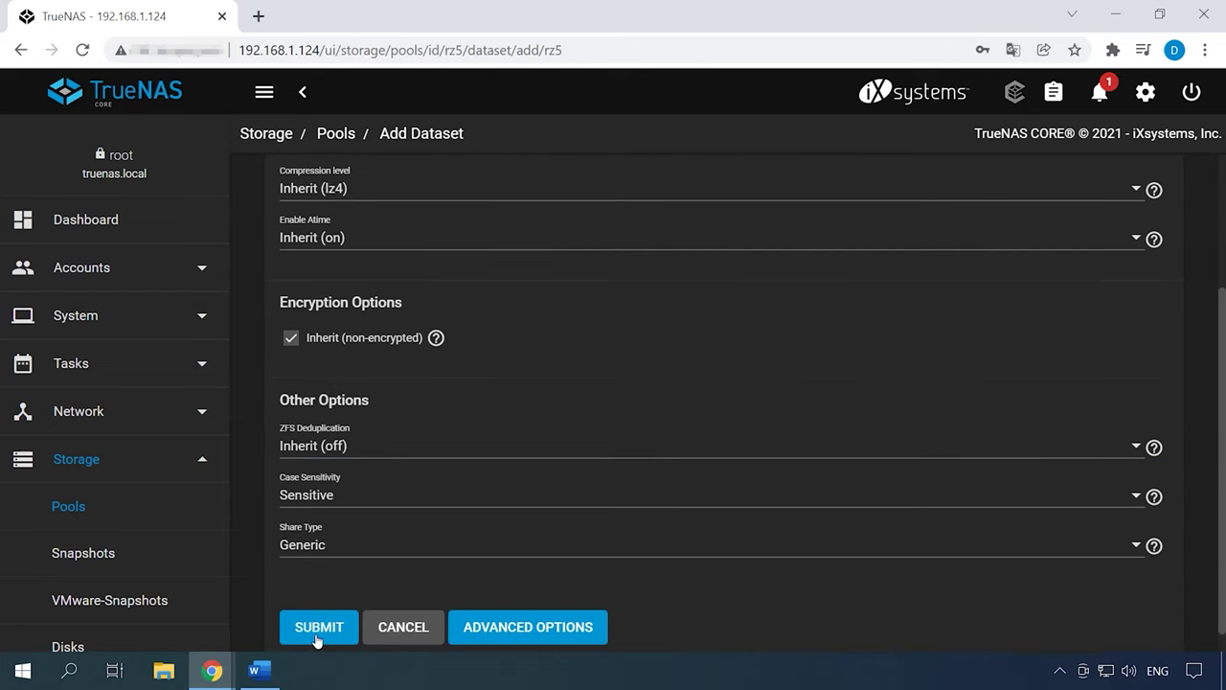
{"action": "left_click", "coordinate": [316, 631]}
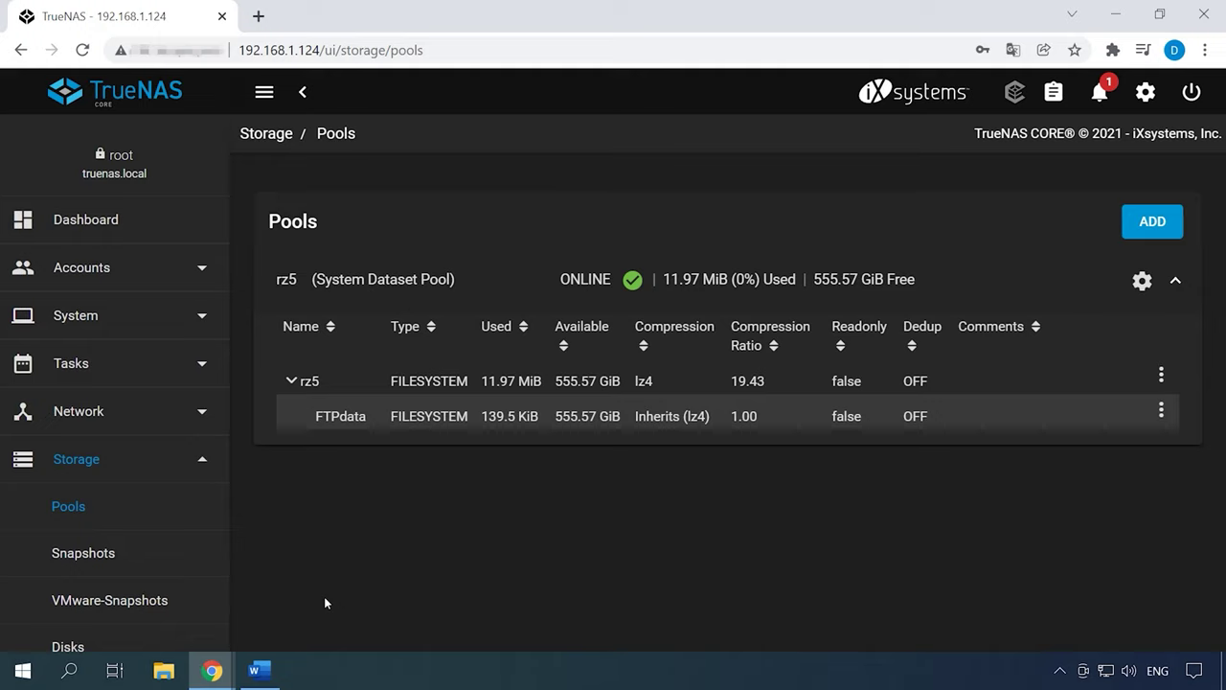
{"action": "left_click", "coordinate": [85, 278]}
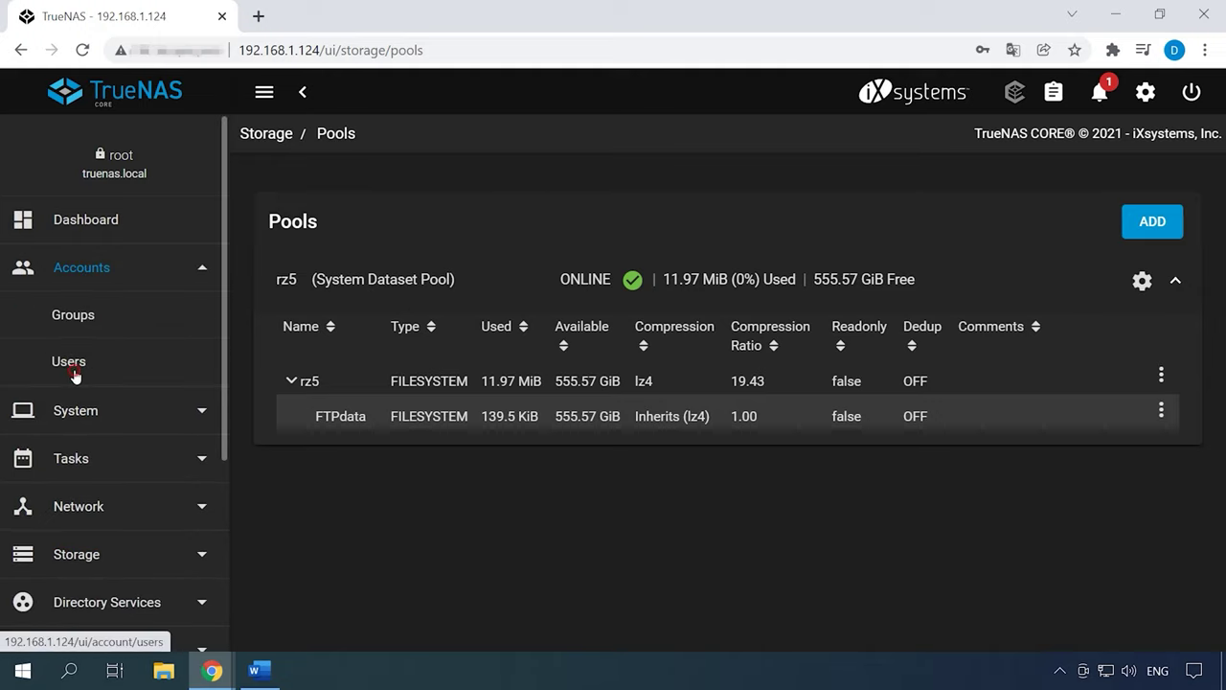
Step: Start a new user with full name ftpuser and enter and confirm its password
{"action": "left_click", "coordinate": [74, 370]}
{"action": "left_click", "coordinate": [1117, 230]}
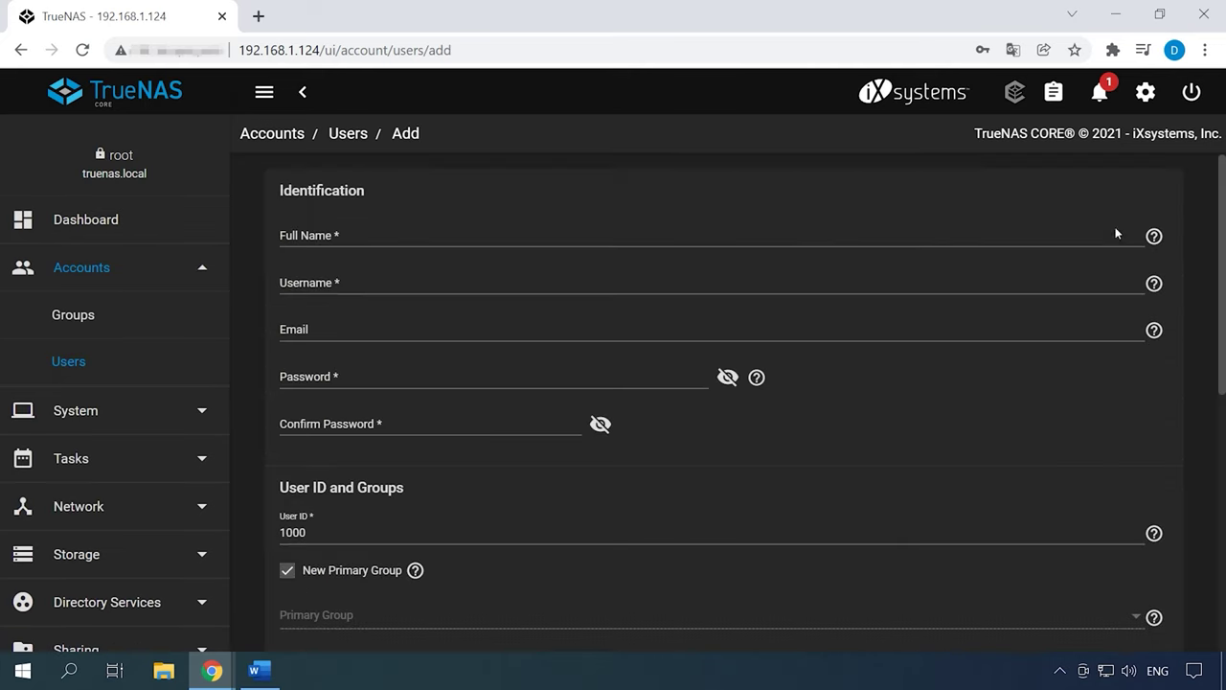
{"action": "left_click", "coordinate": [340, 240]}
{"action": "type", "text": "ftpuser"}
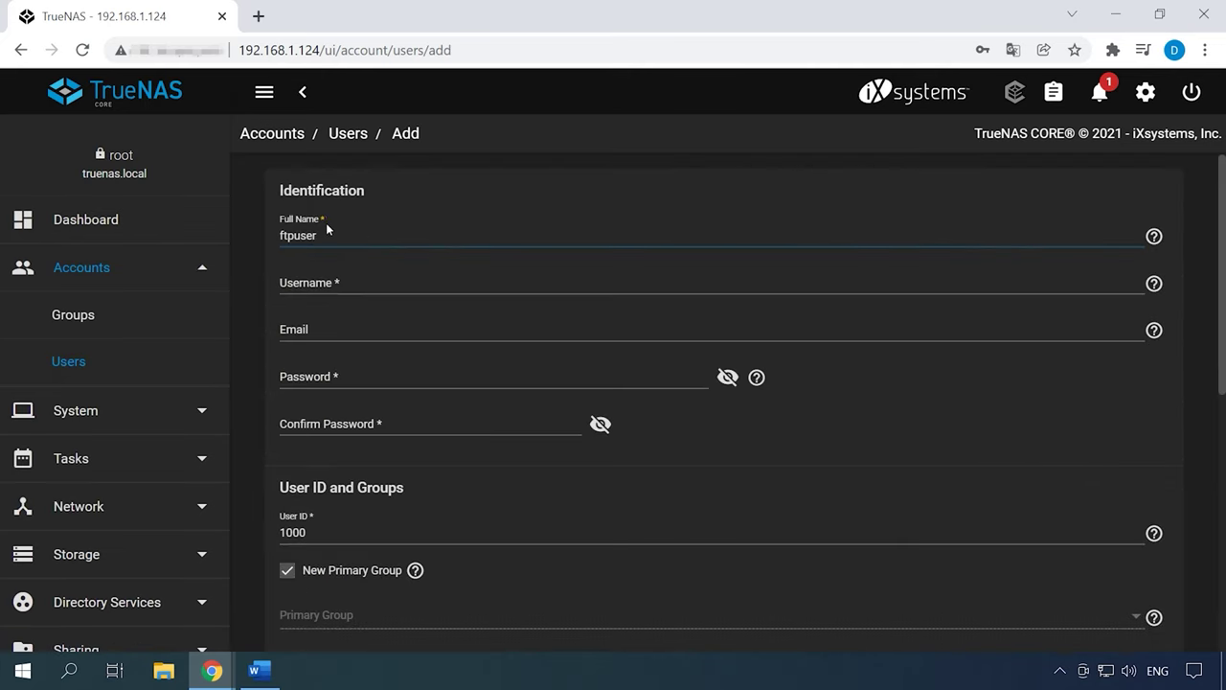
{"action": "left_click", "coordinate": [337, 378]}
{"action": "type", "text": "******"}
{"action": "left_click", "coordinate": [336, 421]}
{"action": "type", "text": "******"}
Step: Turn off New Primary Group and choose ftp as the primary group
{"action": "scroll", "coordinate": [331, 418], "scroll_direction": "down", "scroll_amount": 2}
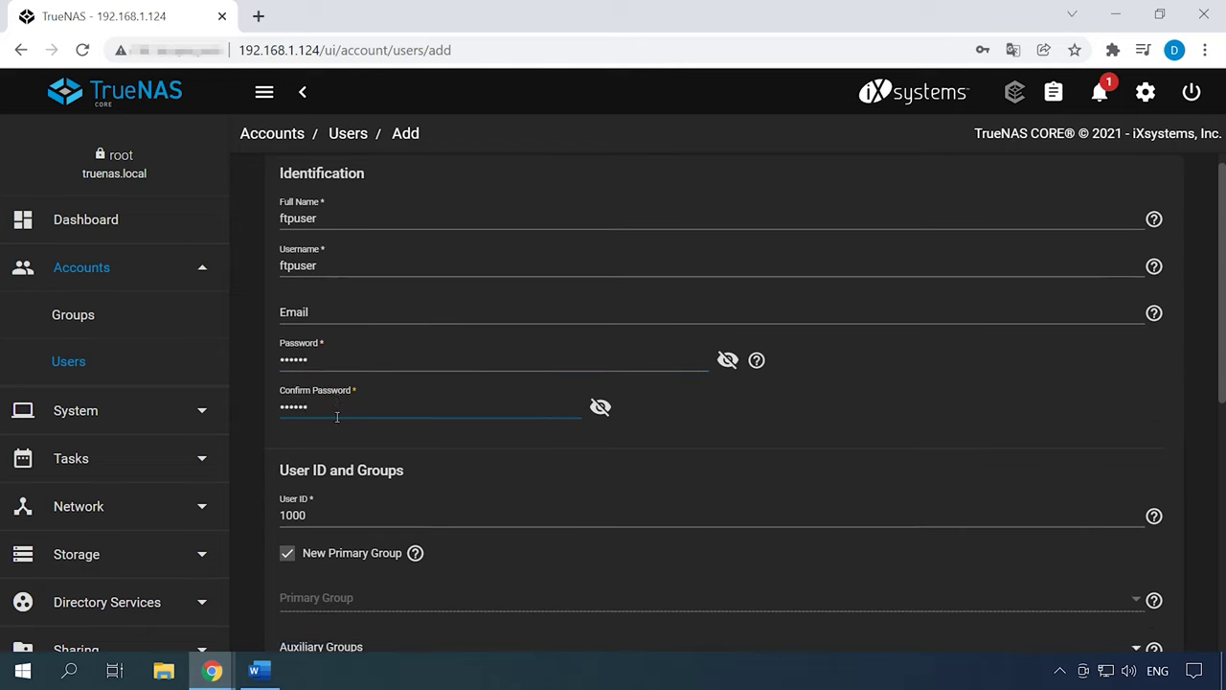
{"action": "left_click", "coordinate": [287, 381]}
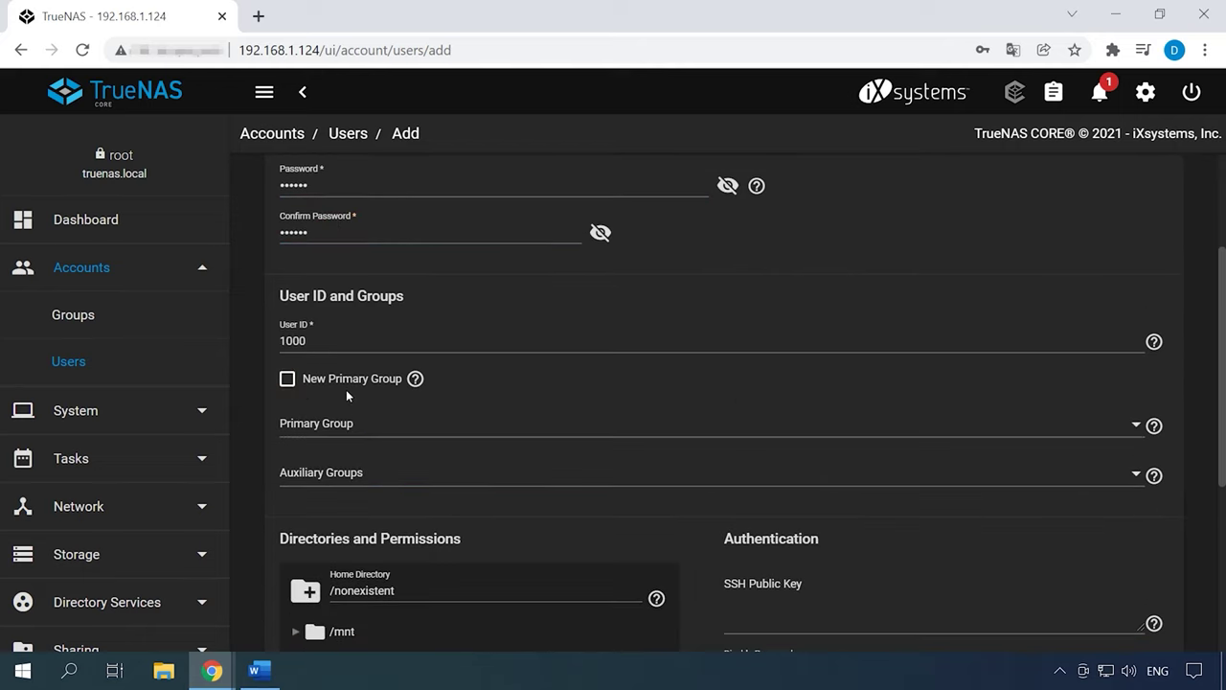
{"action": "left_click", "coordinate": [336, 428]}
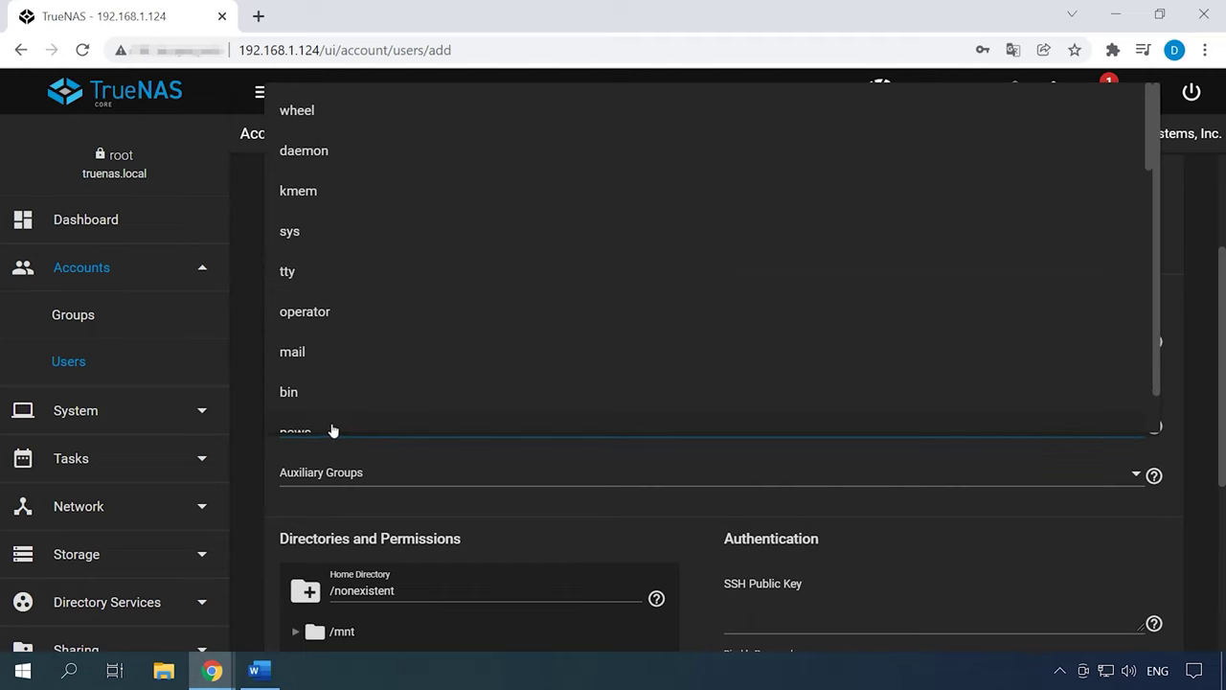
{"action": "scroll", "coordinate": [317, 328], "scroll_direction": "down", "scroll_amount": 3}
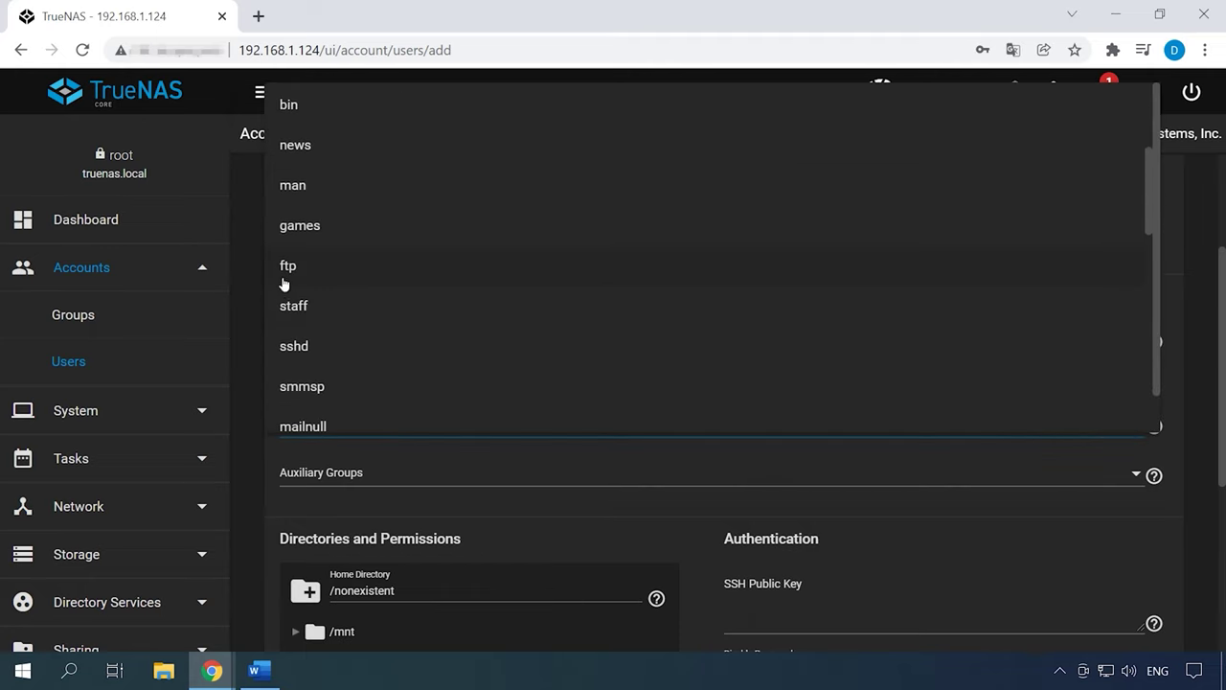
{"action": "left_click", "coordinate": [295, 273]}
Step: Set home directory /mnt/rz5/FTPdata with group write permission and create the user
{"action": "scroll", "coordinate": [408, 416], "scroll_direction": "down", "scroll_amount": 3}
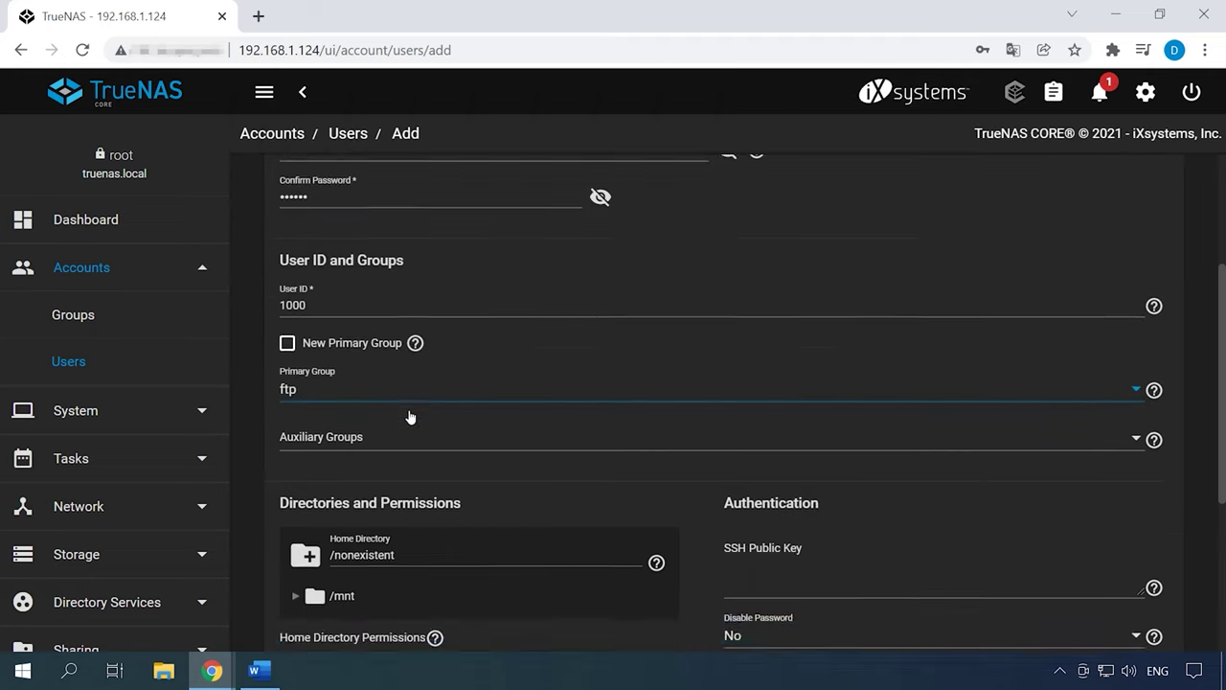
{"action": "left_click", "coordinate": [298, 344]}
{"action": "left_click", "coordinate": [316, 375]}
{"action": "left_click", "coordinate": [362, 406]}
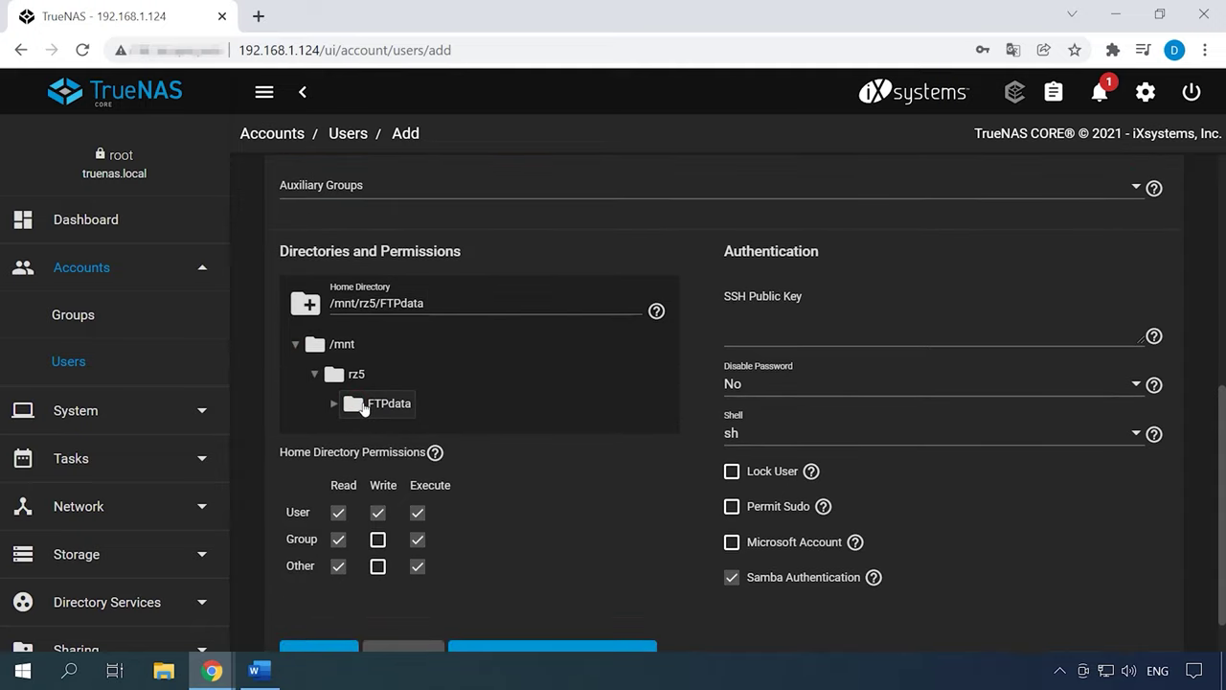
{"action": "left_click", "coordinate": [377, 540]}
{"action": "scroll", "coordinate": [381, 542], "scroll_direction": "down", "scroll_amount": 1}
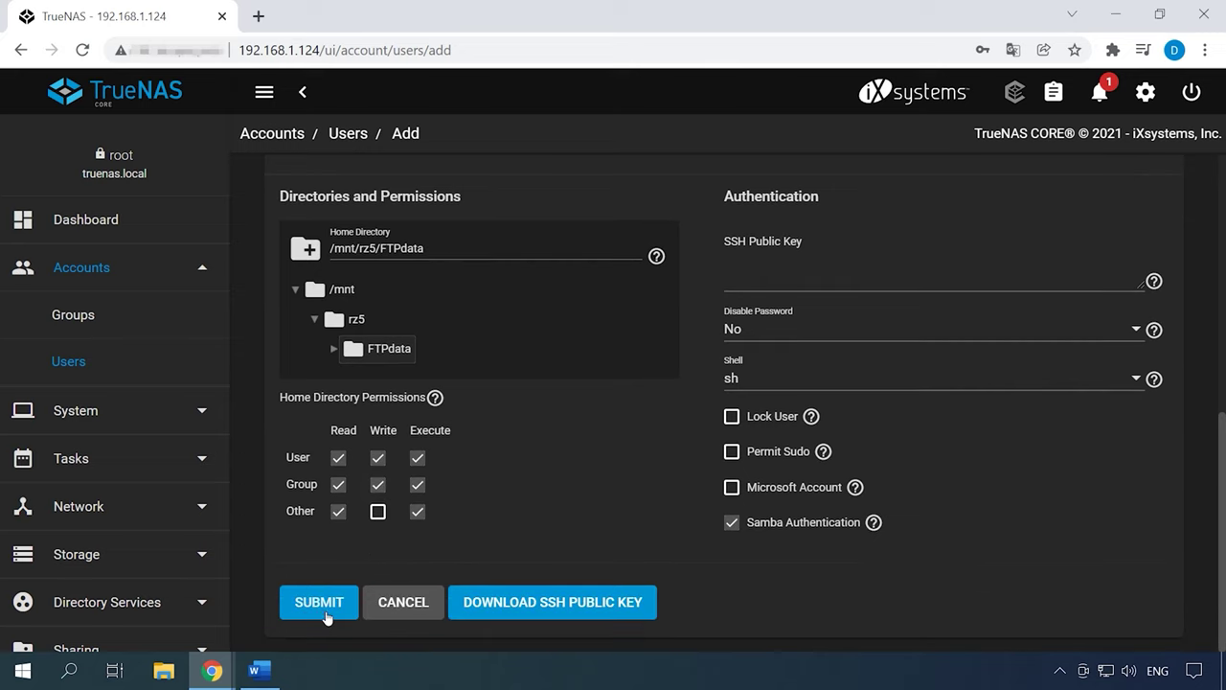
{"action": "left_click", "coordinate": [326, 613]}
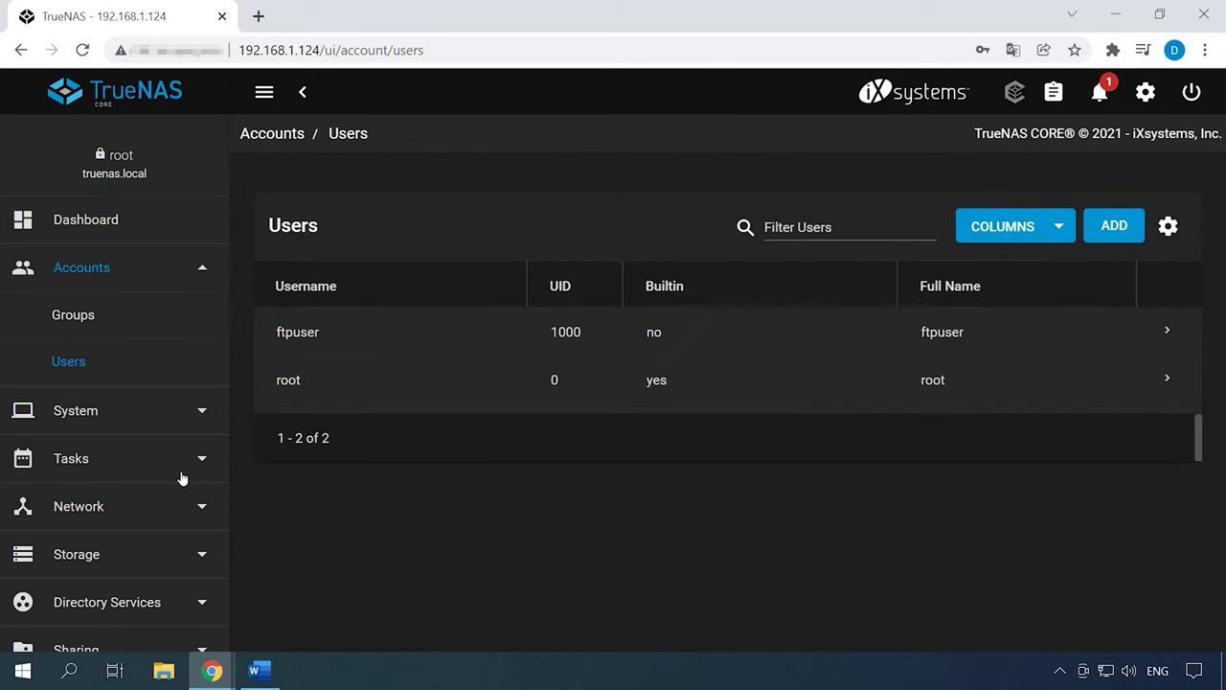
{"action": "left_click", "coordinate": [86, 553]}
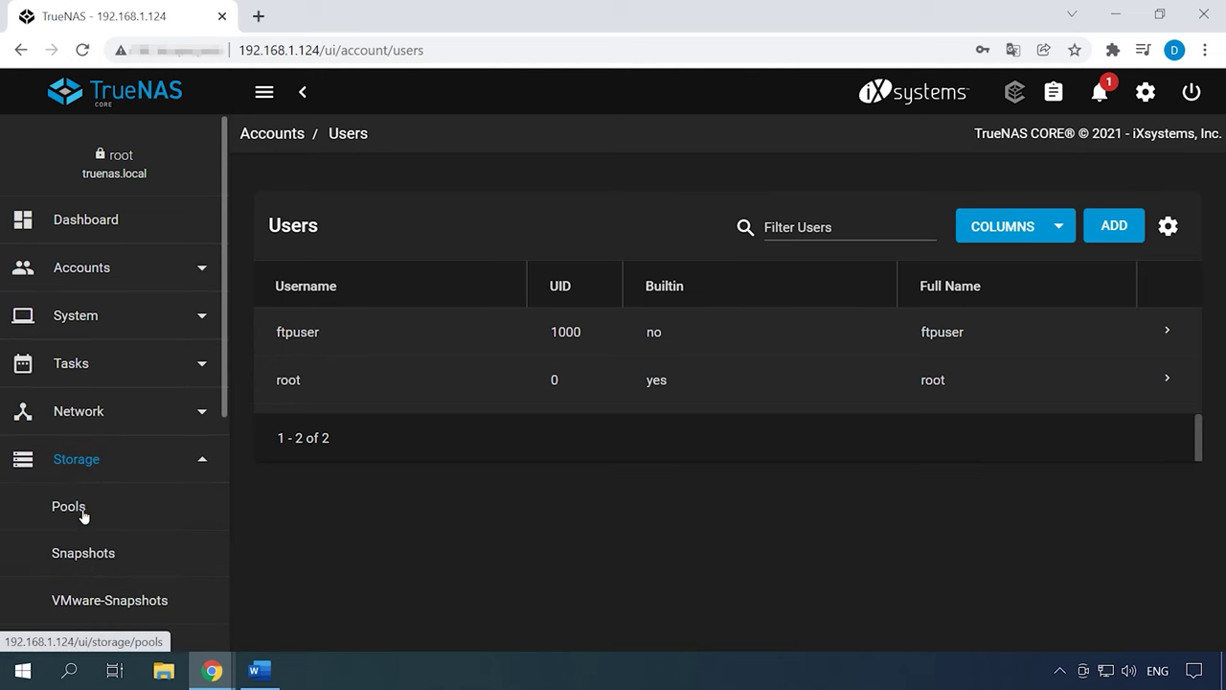
Step: Open the Edit Permissions page for the FTPdata dataset
{"action": "left_click", "coordinate": [83, 514]}
{"action": "left_click", "coordinate": [656, 422]}
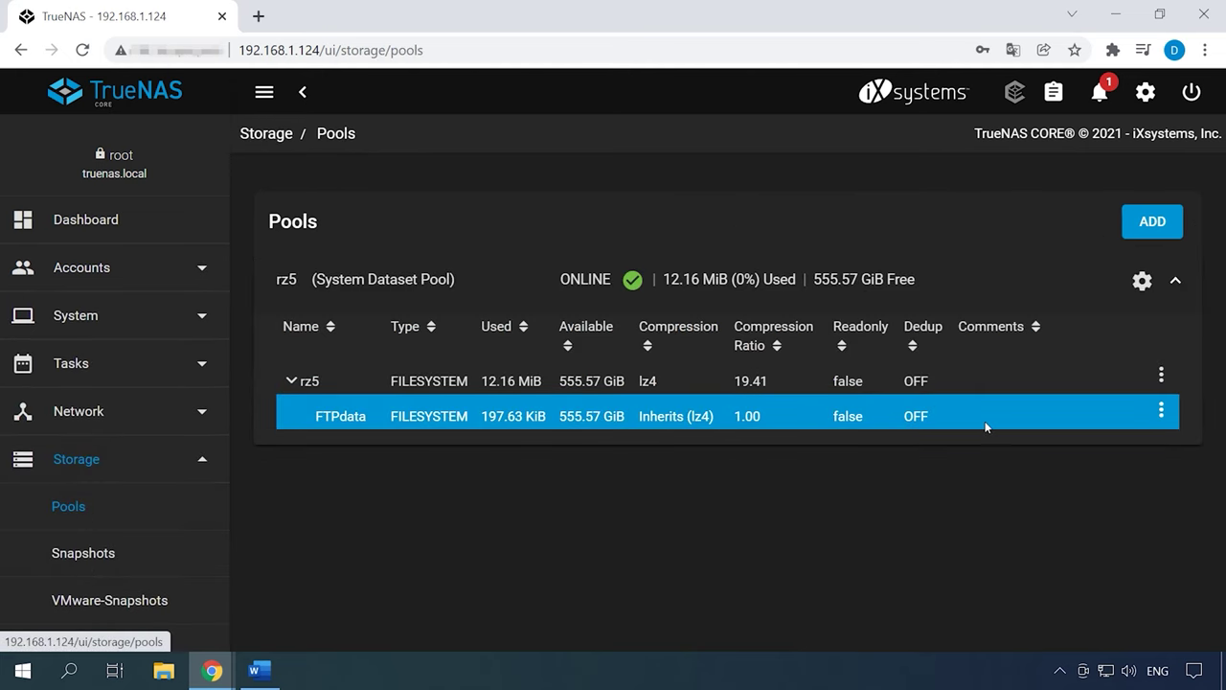
{"action": "left_click", "coordinate": [1162, 411]}
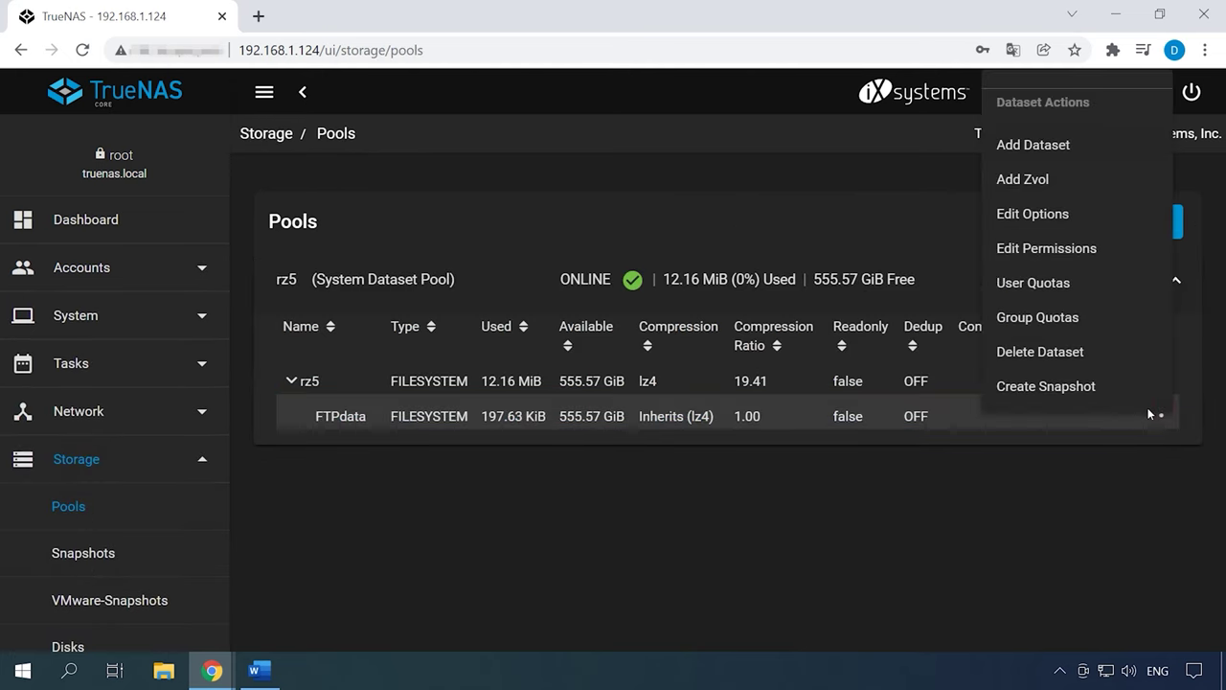
{"action": "left_click", "coordinate": [1049, 255]}
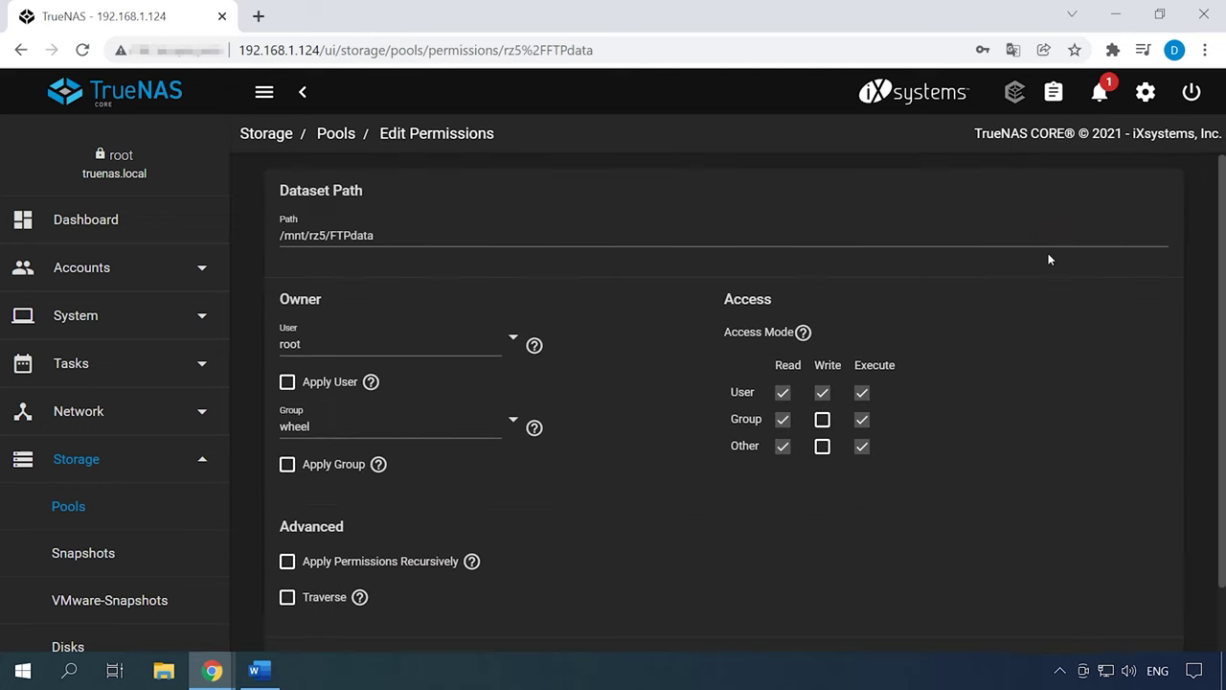
Step: Set both the owning user and owning group to ftp
{"action": "left_click", "coordinate": [476, 349]}
{"action": "left_click", "coordinate": [512, 339]}
{"action": "scroll", "coordinate": [574, 511], "scroll_direction": "down", "scroll_amount": 6}
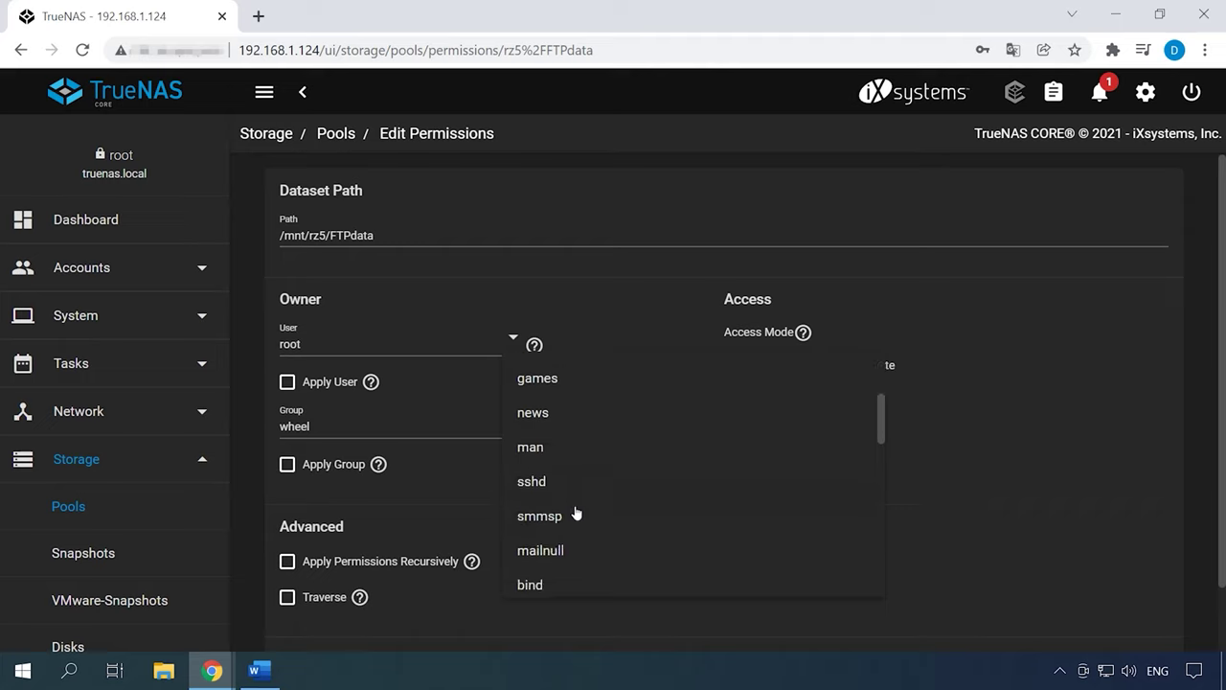
{"action": "left_click", "coordinate": [529, 560]}
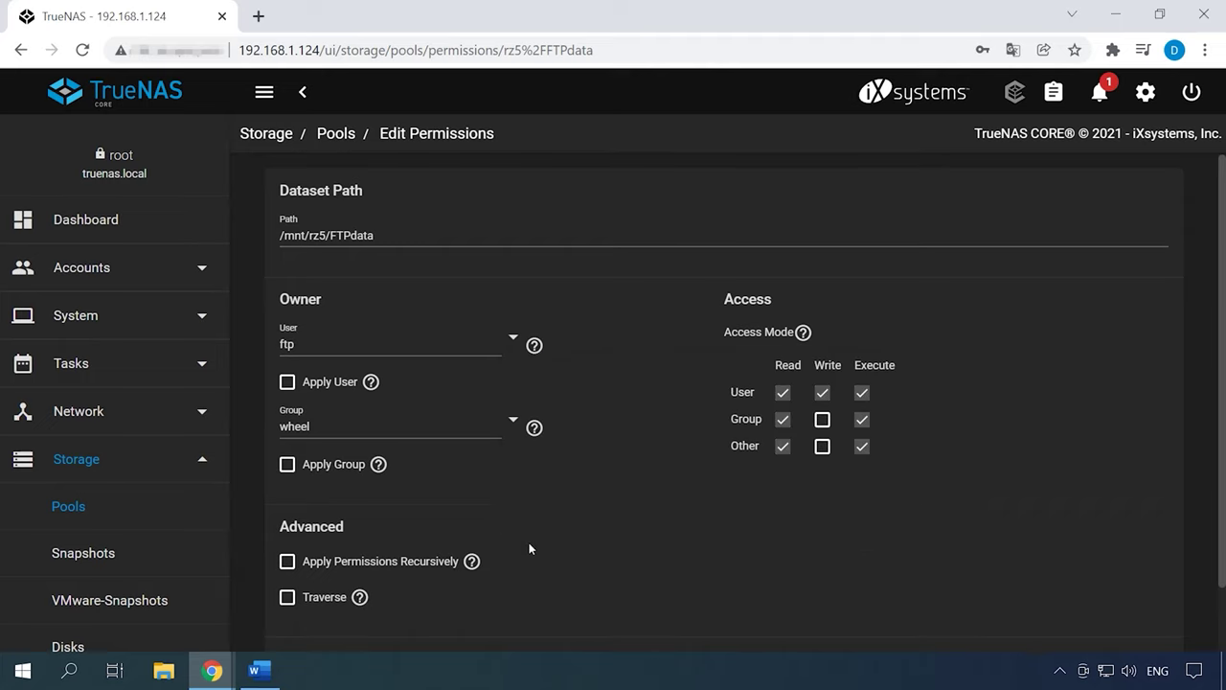
{"action": "left_click", "coordinate": [514, 422]}
{"action": "scroll", "coordinate": [564, 374], "scroll_direction": "down", "scroll_amount": 5}
{"action": "scroll", "coordinate": [565, 371], "scroll_direction": "up", "scroll_amount": 2}
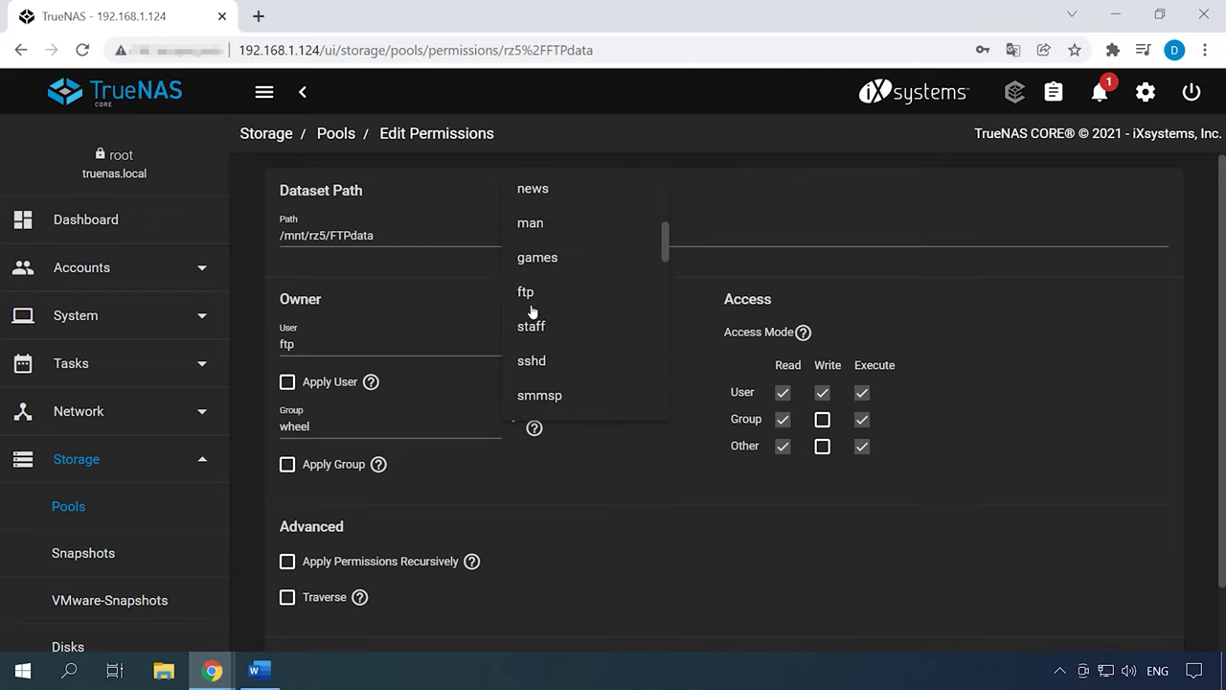
{"action": "left_click", "coordinate": [526, 292]}
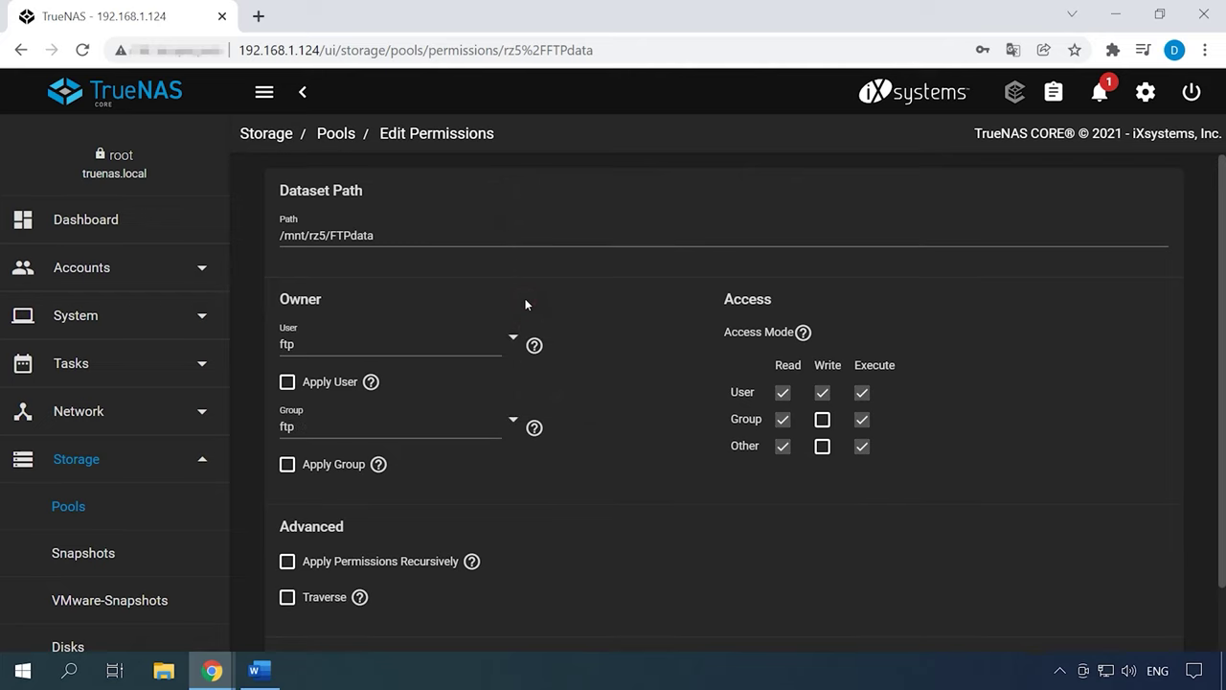
Step: Enable Apply Permissions Recursively, Apply Group and Apply User, then save
{"action": "left_click", "coordinate": [288, 564]}
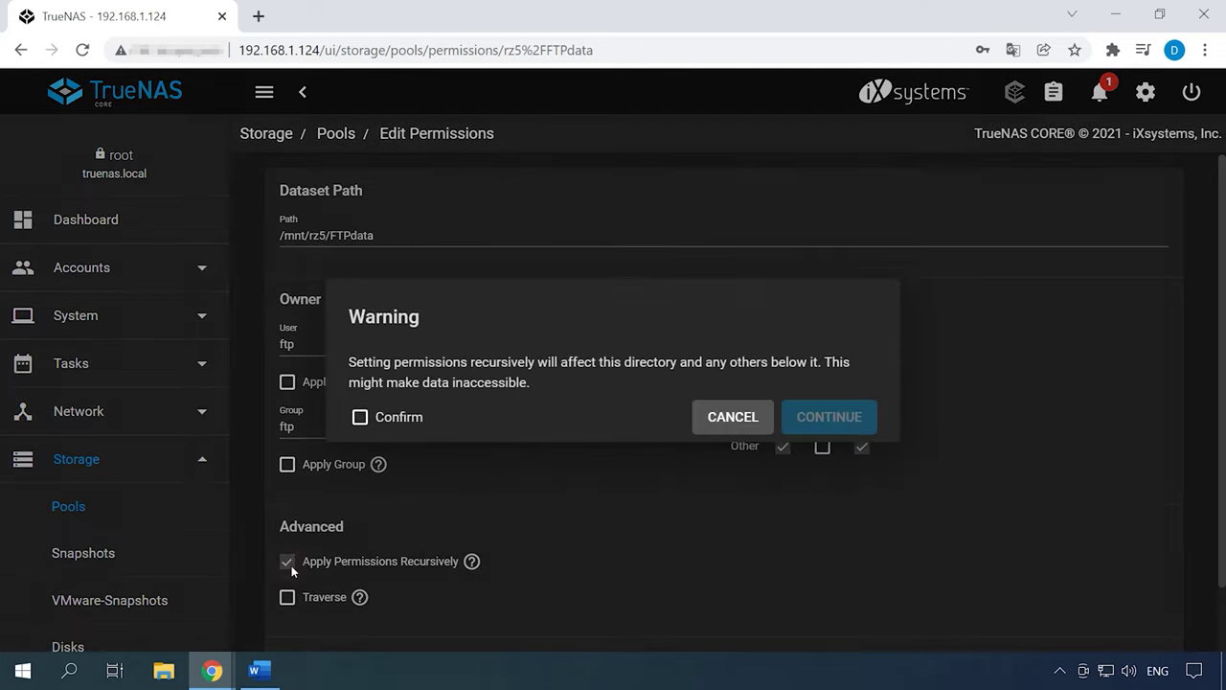
{"action": "left_click", "coordinate": [391, 418]}
{"action": "left_click", "coordinate": [820, 428]}
{"action": "left_click", "coordinate": [288, 466]}
{"action": "left_click", "coordinate": [288, 384]}
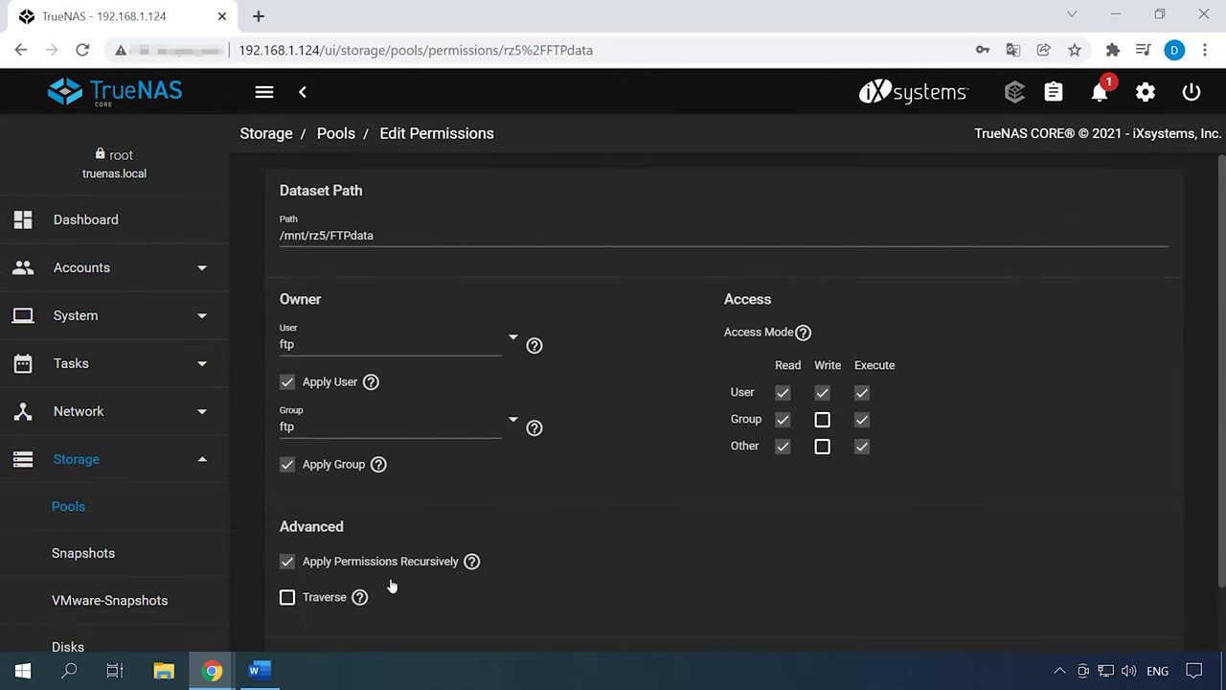
{"action": "scroll", "coordinate": [391, 586], "scroll_direction": "down", "scroll_amount": 1}
{"action": "left_click", "coordinate": [310, 604]}
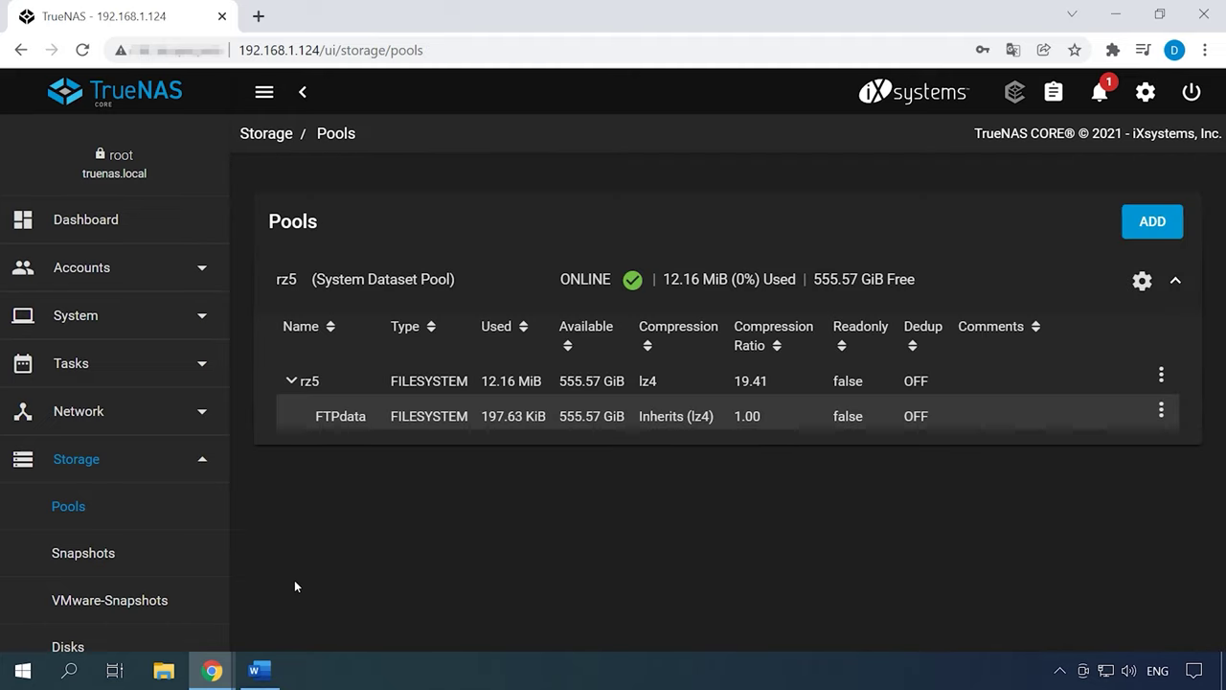
Step: In Services, switch FTP to Running and tick Start Automatically
{"action": "scroll", "coordinate": [112, 554], "scroll_direction": "down", "scroll_amount": 3}
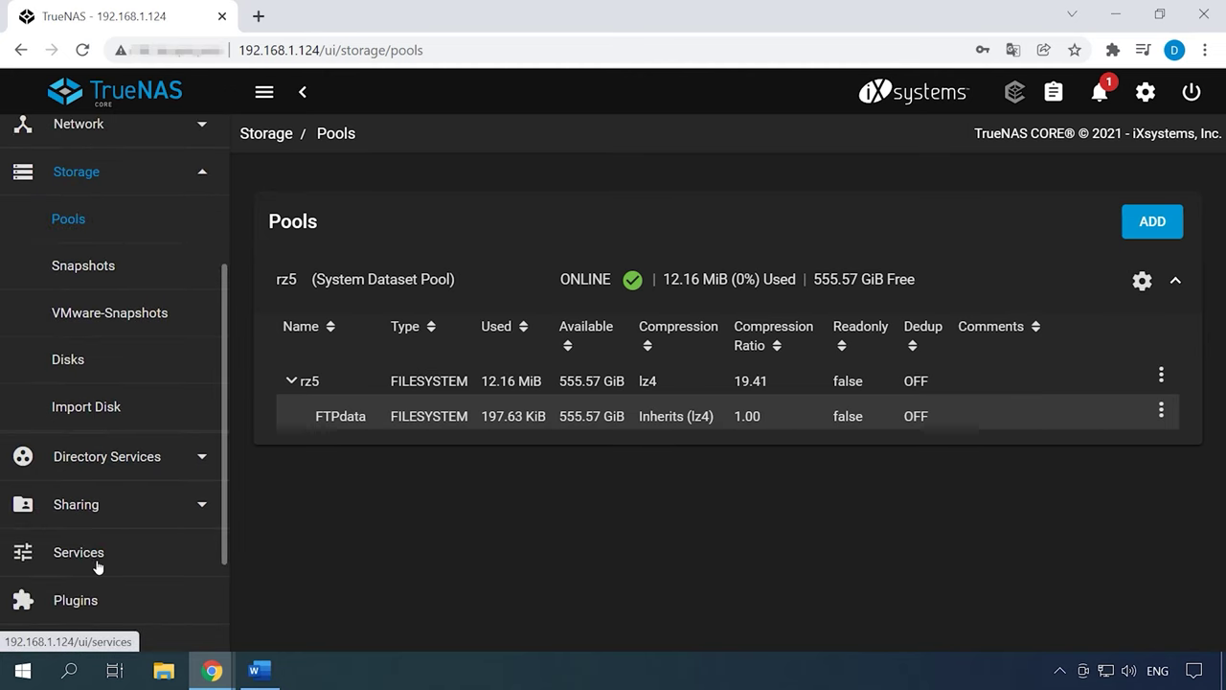
{"action": "left_click", "coordinate": [96, 564]}
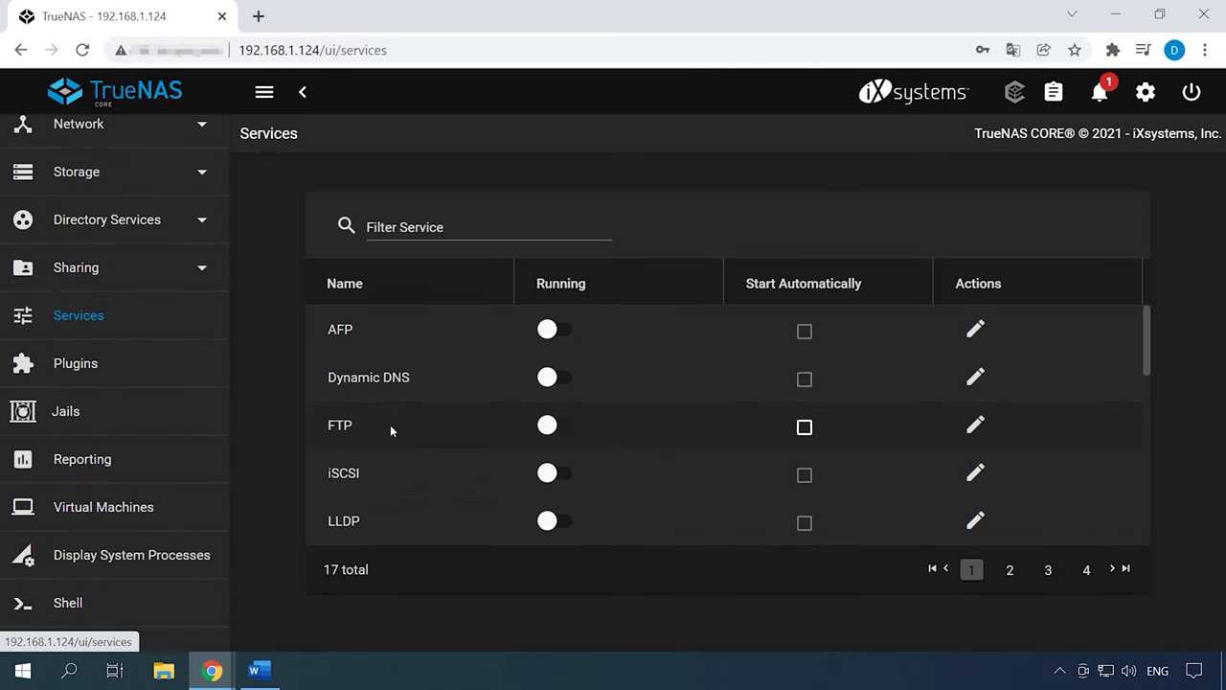
{"action": "left_click", "coordinate": [552, 427]}
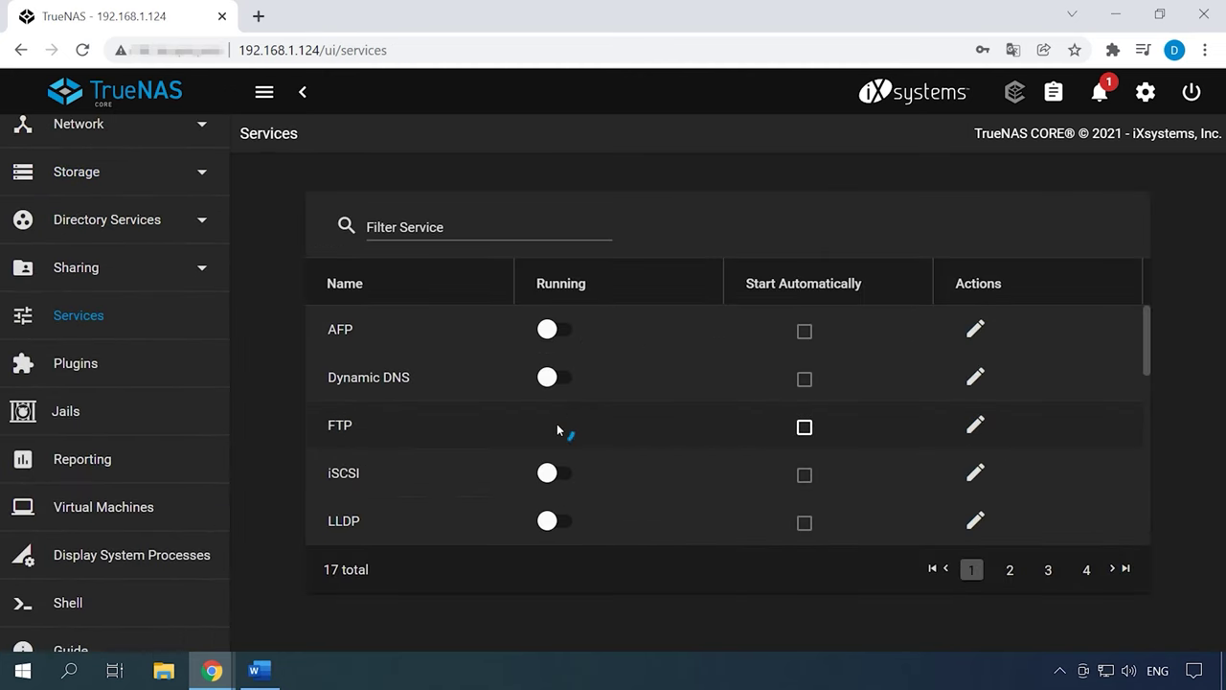
{"action": "left_click", "coordinate": [805, 428]}
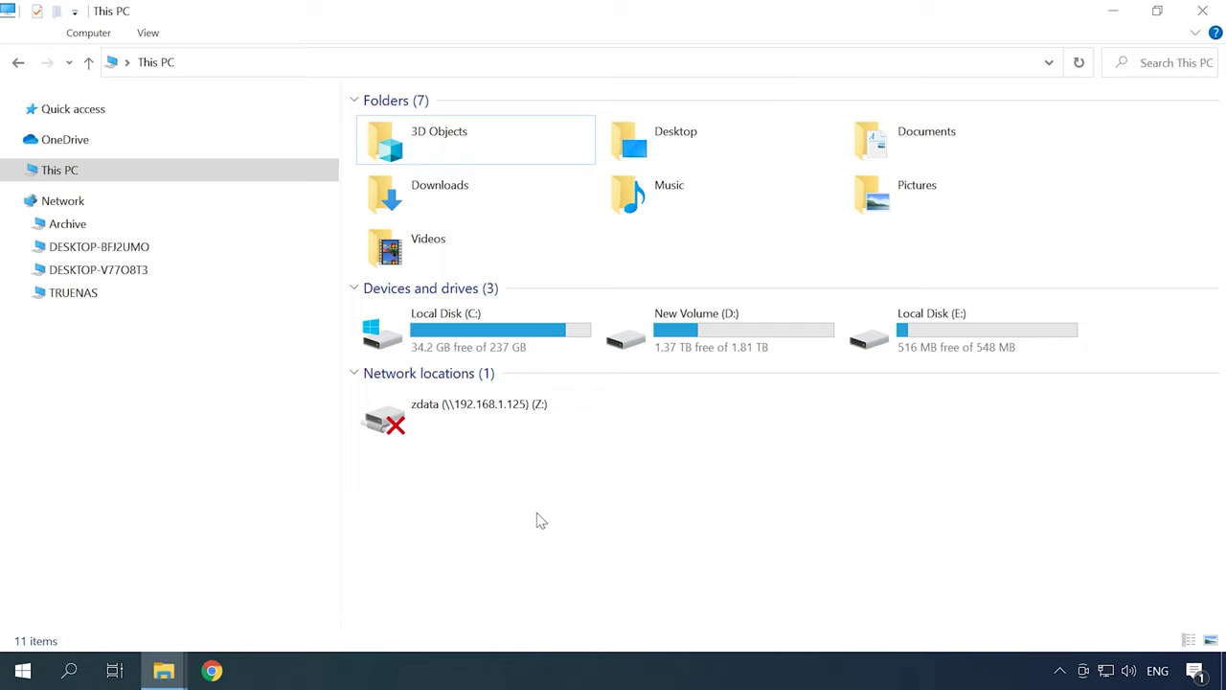
Step: Open ftp://192.168.1.124/ in File Explorer and fill in the login password
{"action": "left_click", "coordinate": [212, 58]}
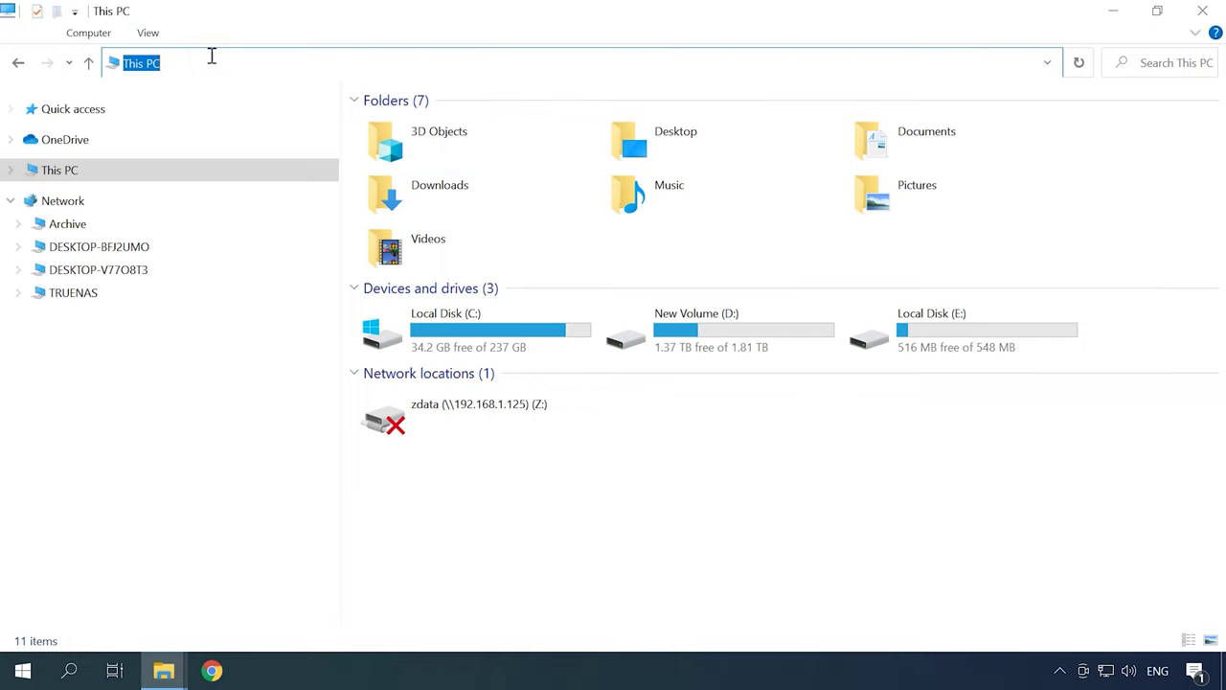
{"action": "type", "text": "ftp"}
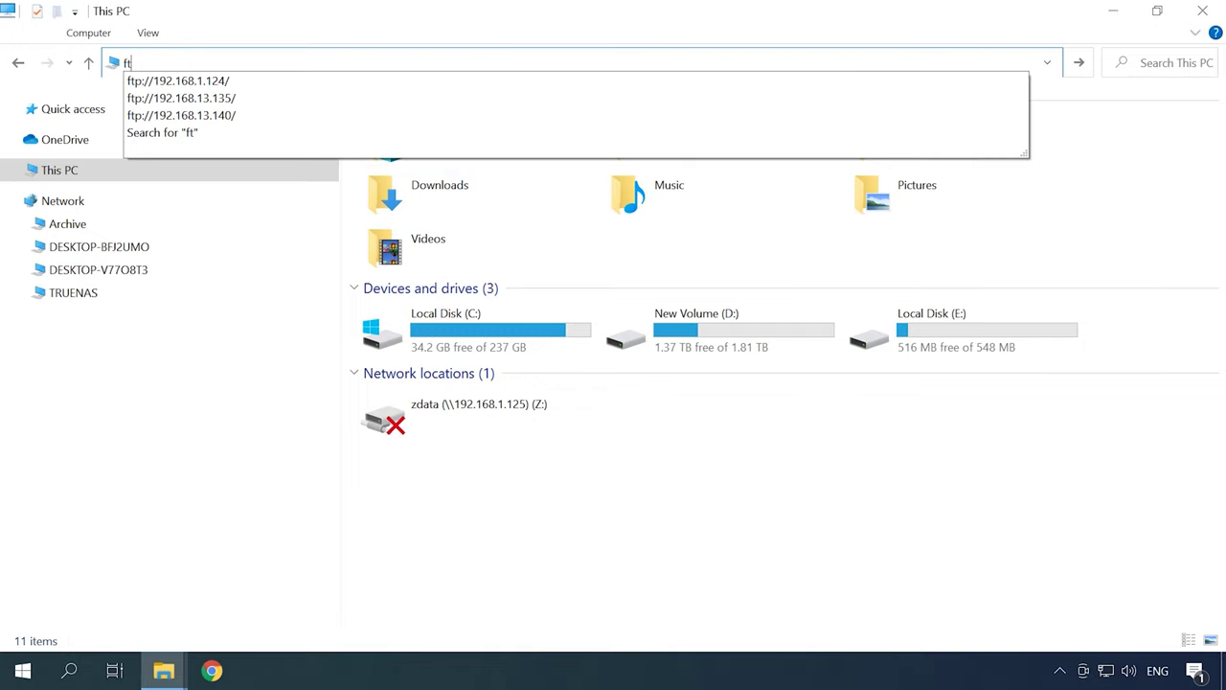
{"action": "left_click", "coordinate": [212, 82]}
{"action": "left_click", "coordinate": [158, 142]}
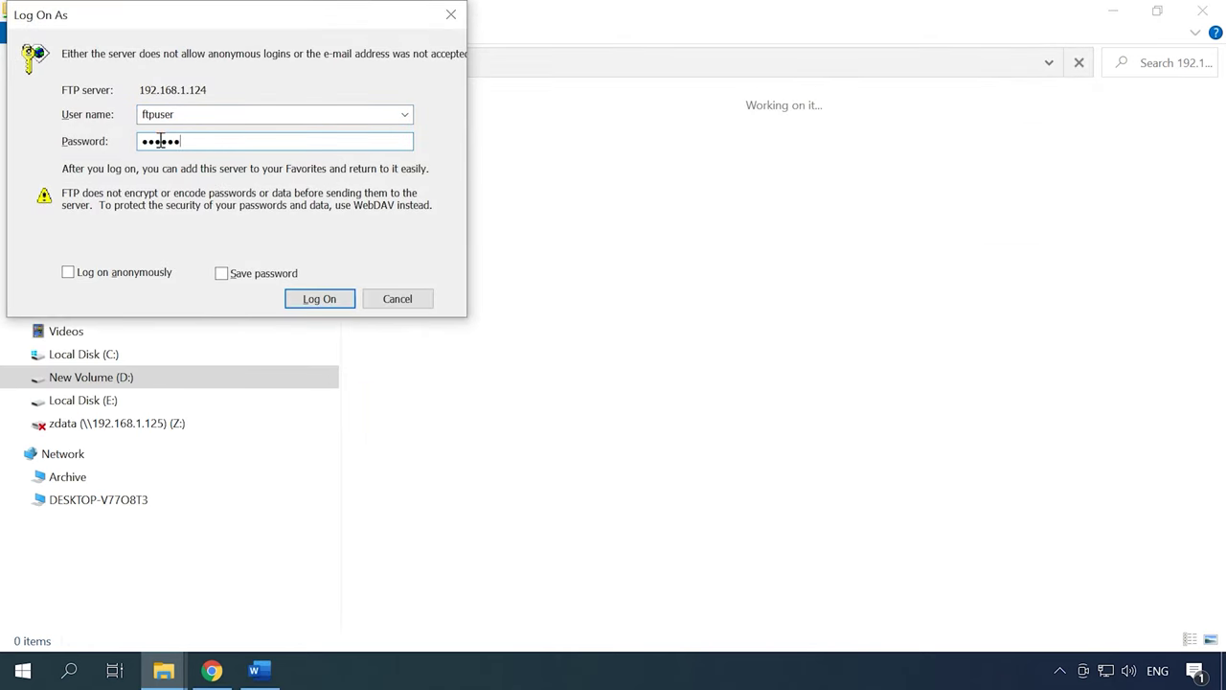
Step: Log on and copy the data folder's items (Wallpapers, Car, look, movie) into the FTP folder
{"action": "left_click", "coordinate": [326, 302]}
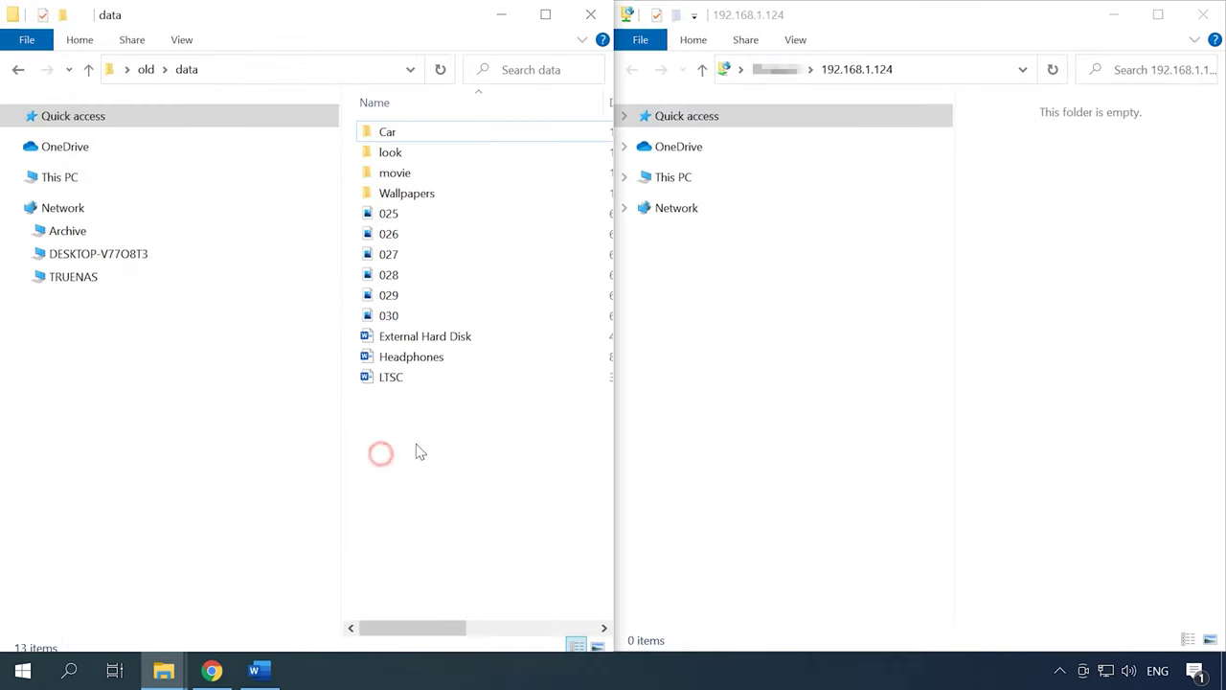
{"action": "left_click_drag", "start_coordinate": [434, 442], "coordinate": [382, 134]}
{"action": "right_click", "coordinate": [388, 194]}
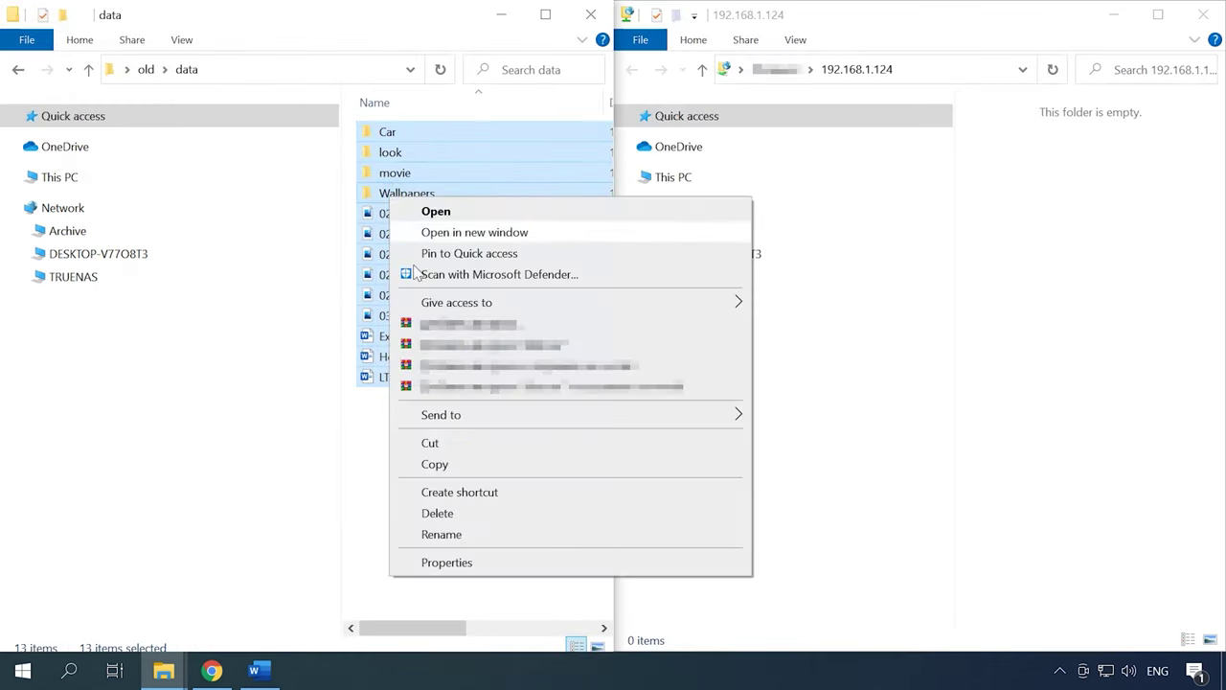
{"action": "left_click", "coordinate": [465, 463]}
{"action": "right_click", "coordinate": [1055, 308]}
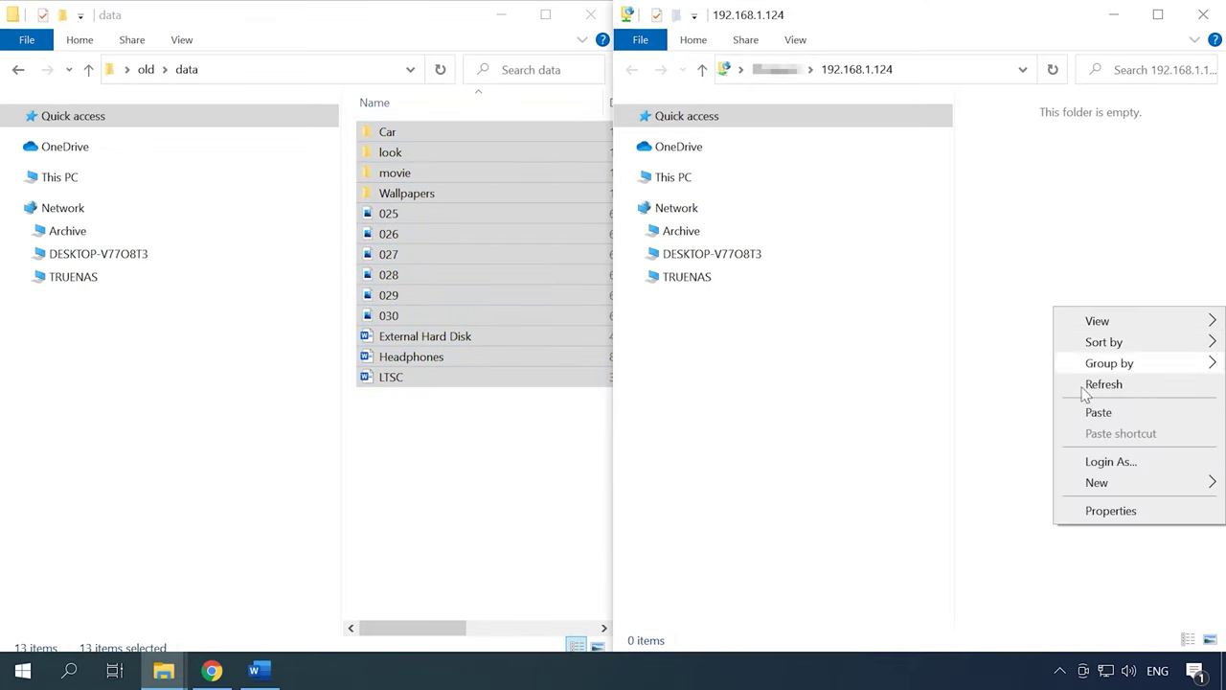
{"action": "left_click", "coordinate": [1111, 414]}
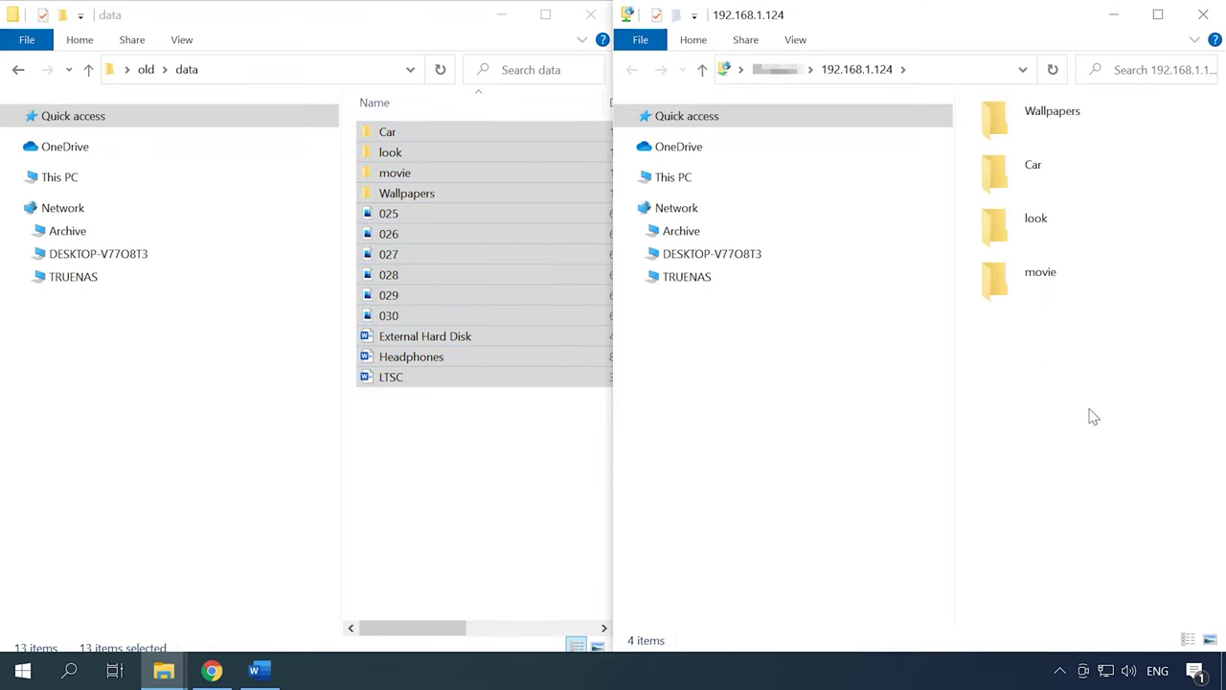
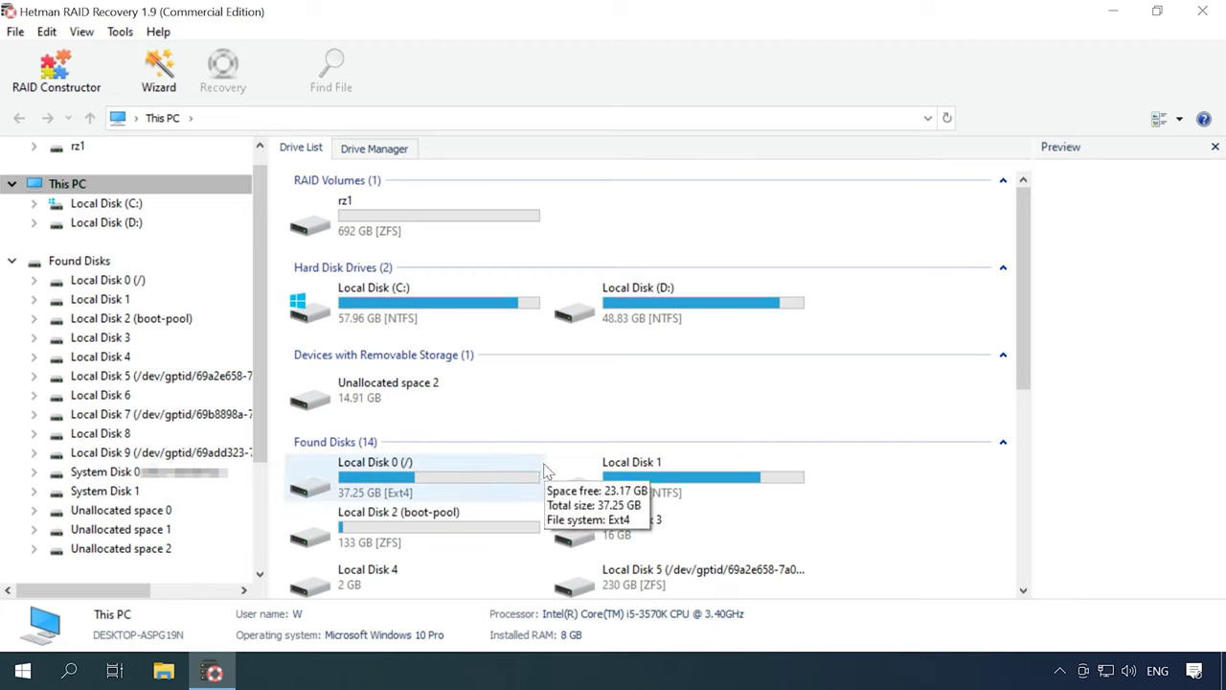
Step: Fast-scan the rz1 volume, finding 74 folders and 522 files, and open its ftpdata volume
{"action": "left_click", "coordinate": [431, 237]}
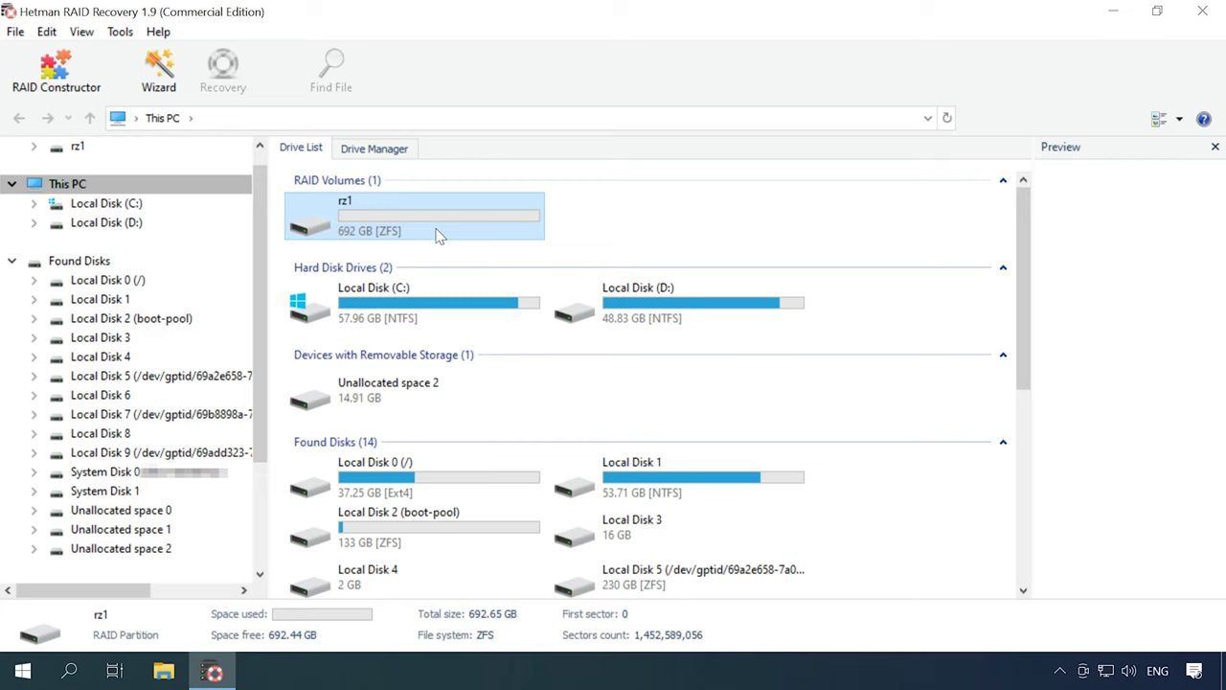
{"action": "right_click", "coordinate": [437, 235]}
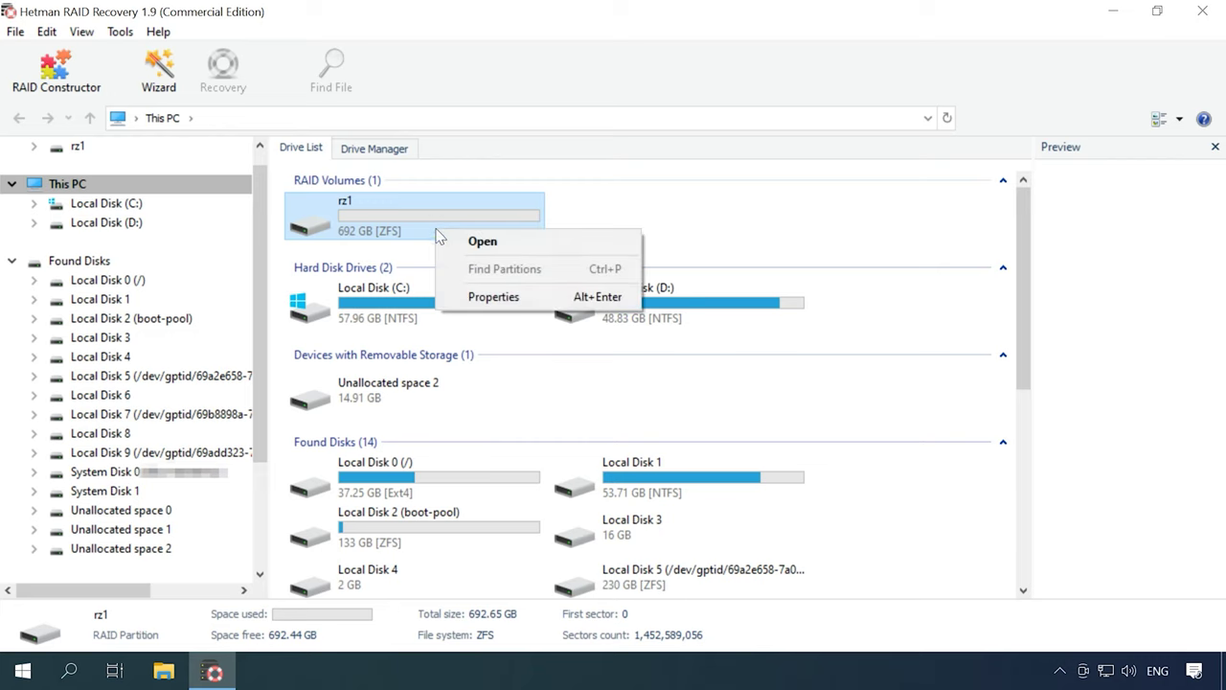
{"action": "left_click", "coordinate": [507, 252]}
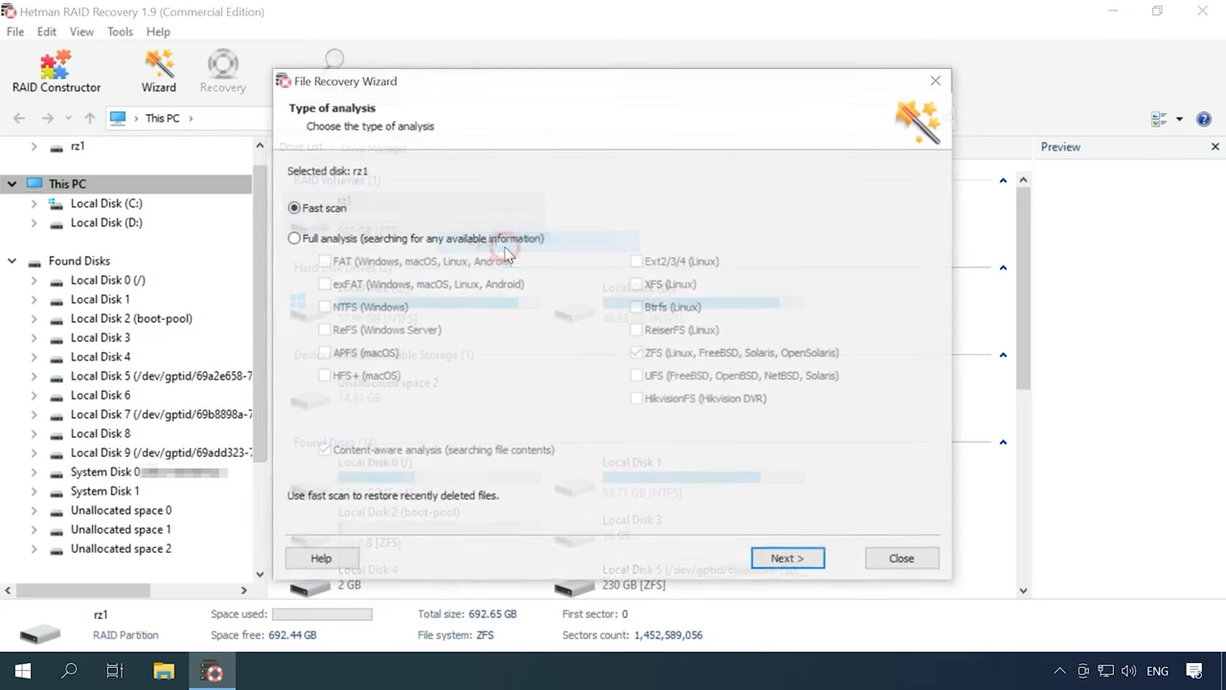
{"action": "left_click", "coordinate": [790, 564]}
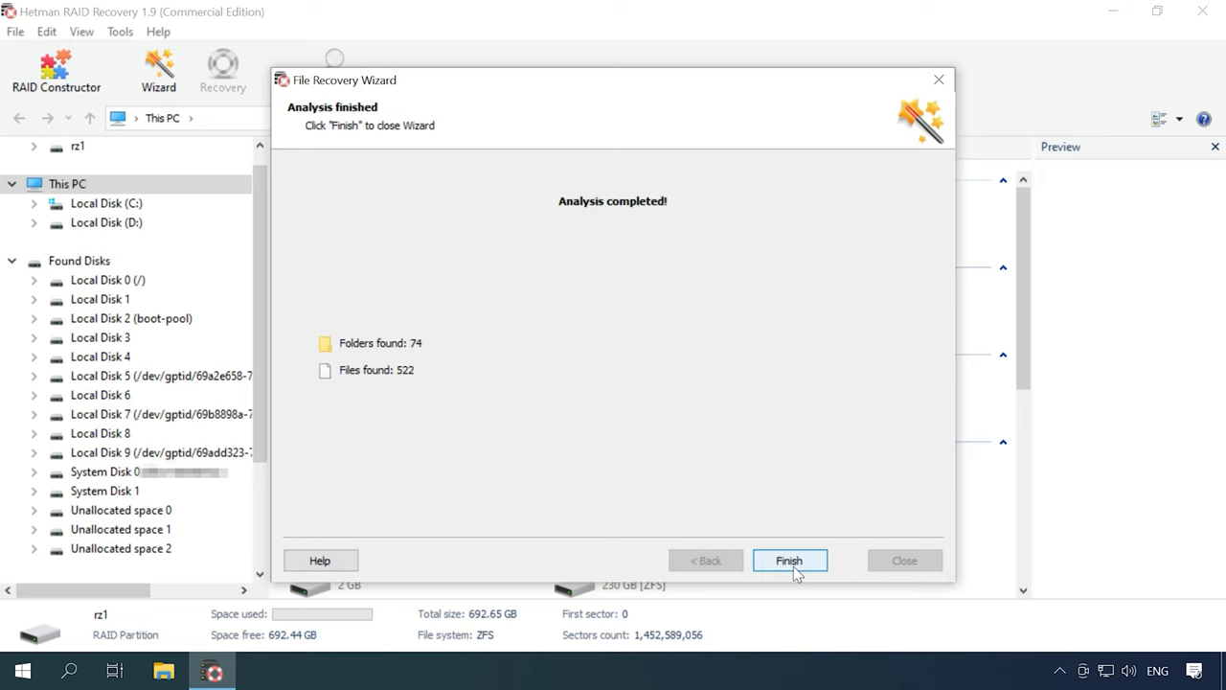
{"action": "left_click", "coordinate": [791, 562]}
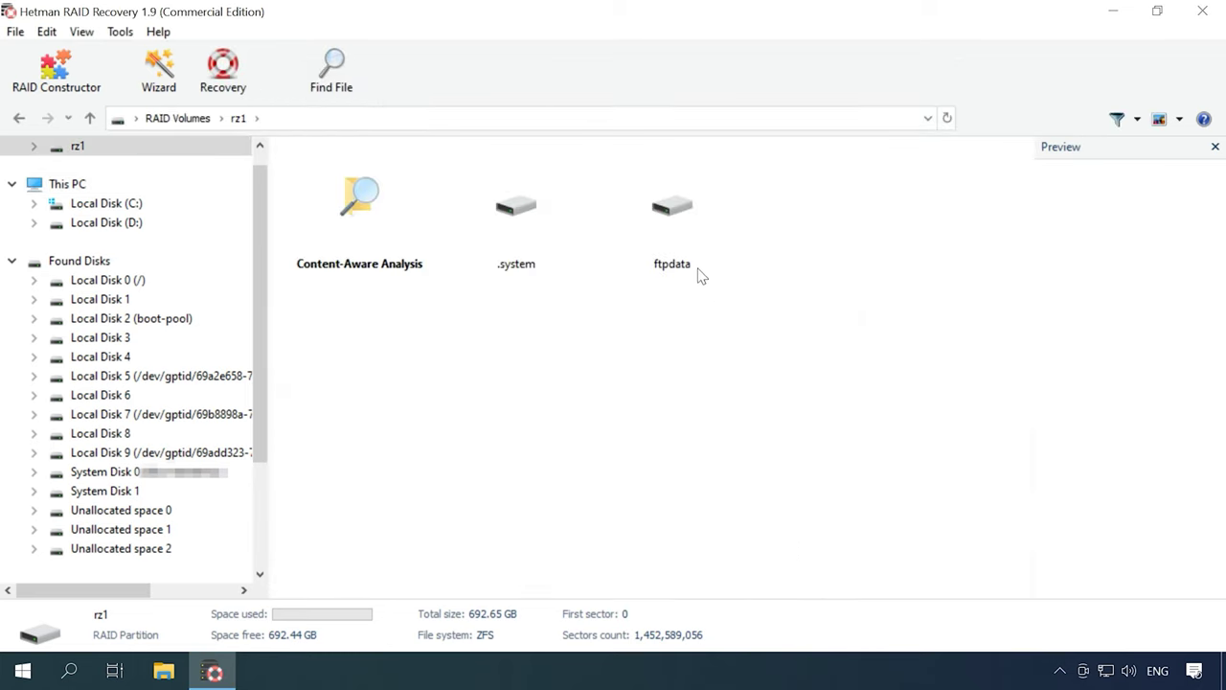
{"action": "double_click", "coordinate": [661, 230]}
Step: Browse into ftpuser/ftpdata on rz1, viewing the images folder and then the video folder
{"action": "double_click", "coordinate": [377, 233]}
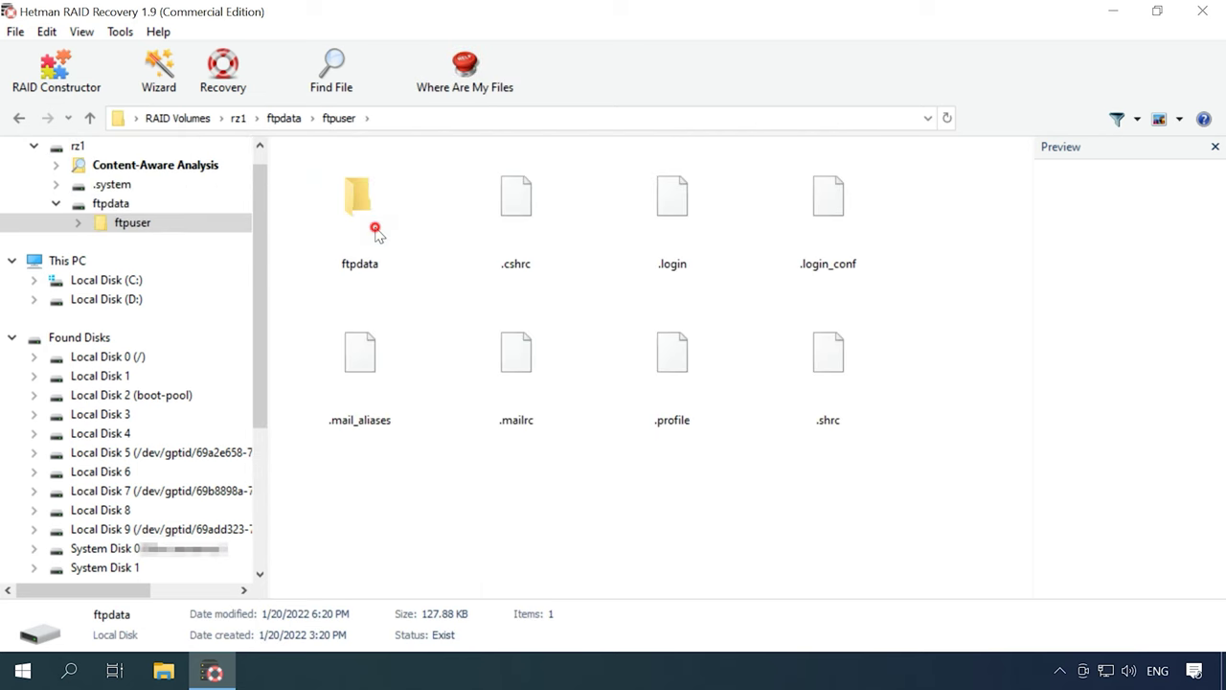
{"action": "double_click", "coordinate": [374, 230]}
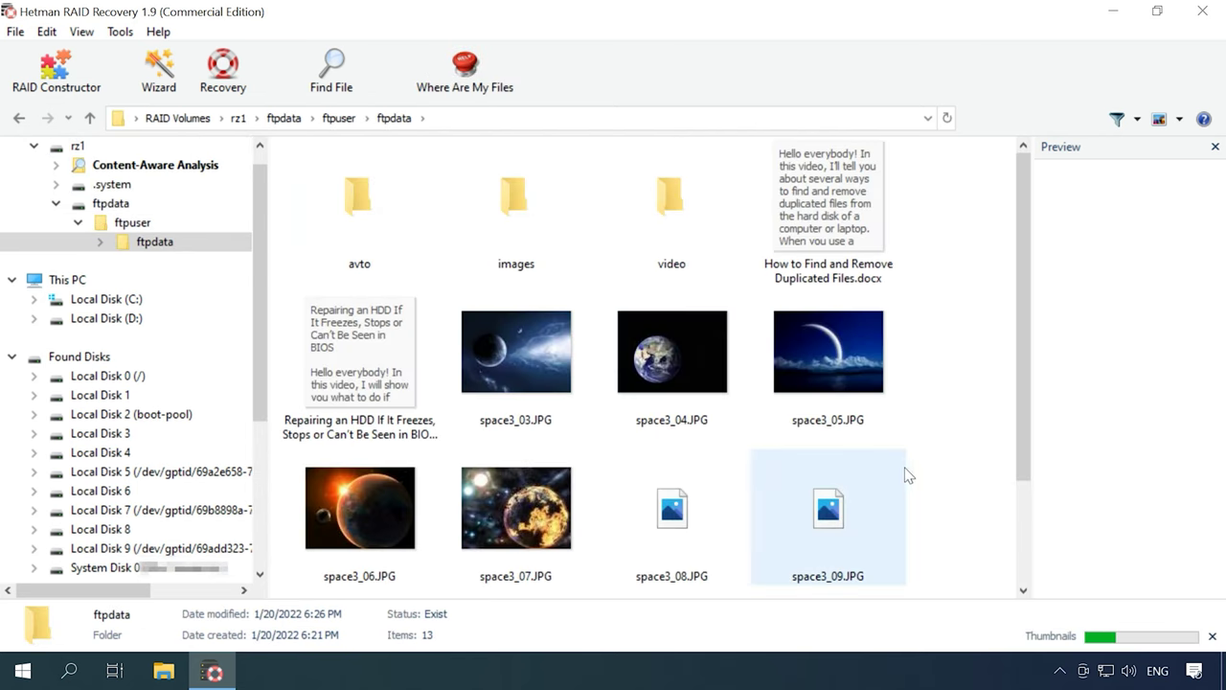
{"action": "scroll", "coordinate": [901, 479], "scroll_direction": "down", "scroll_amount": 2}
{"action": "scroll", "coordinate": [905, 474], "scroll_direction": "up", "scroll_amount": 2}
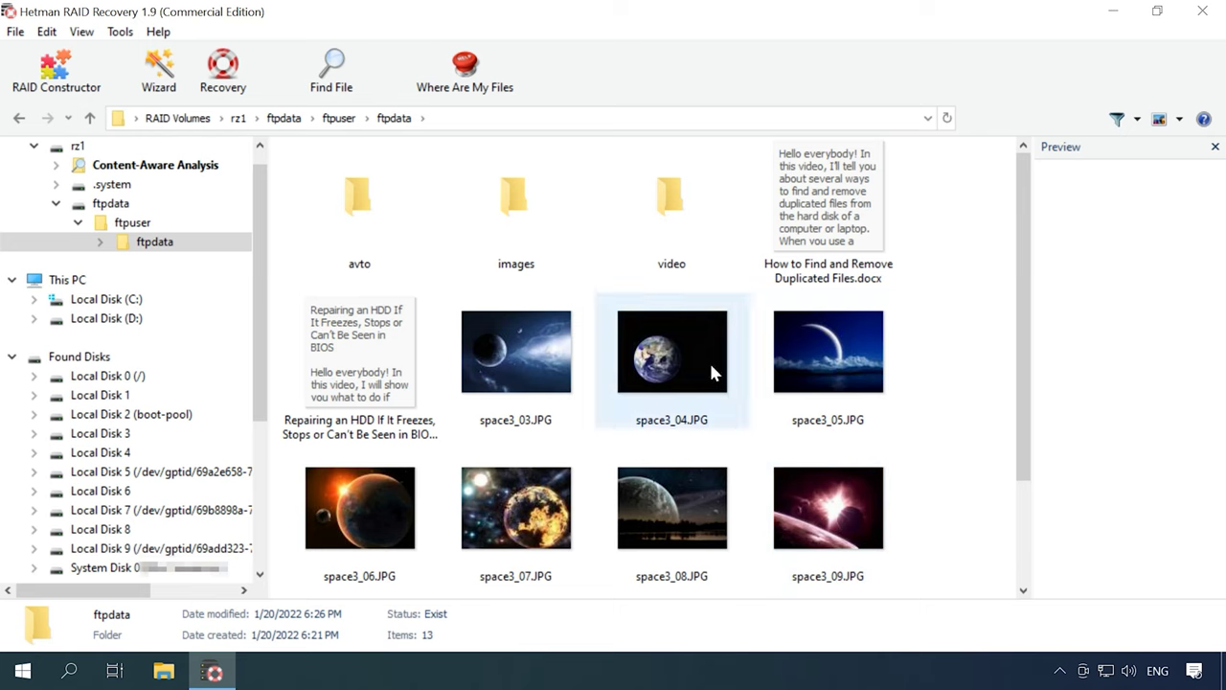
{"action": "double_click", "coordinate": [523, 223]}
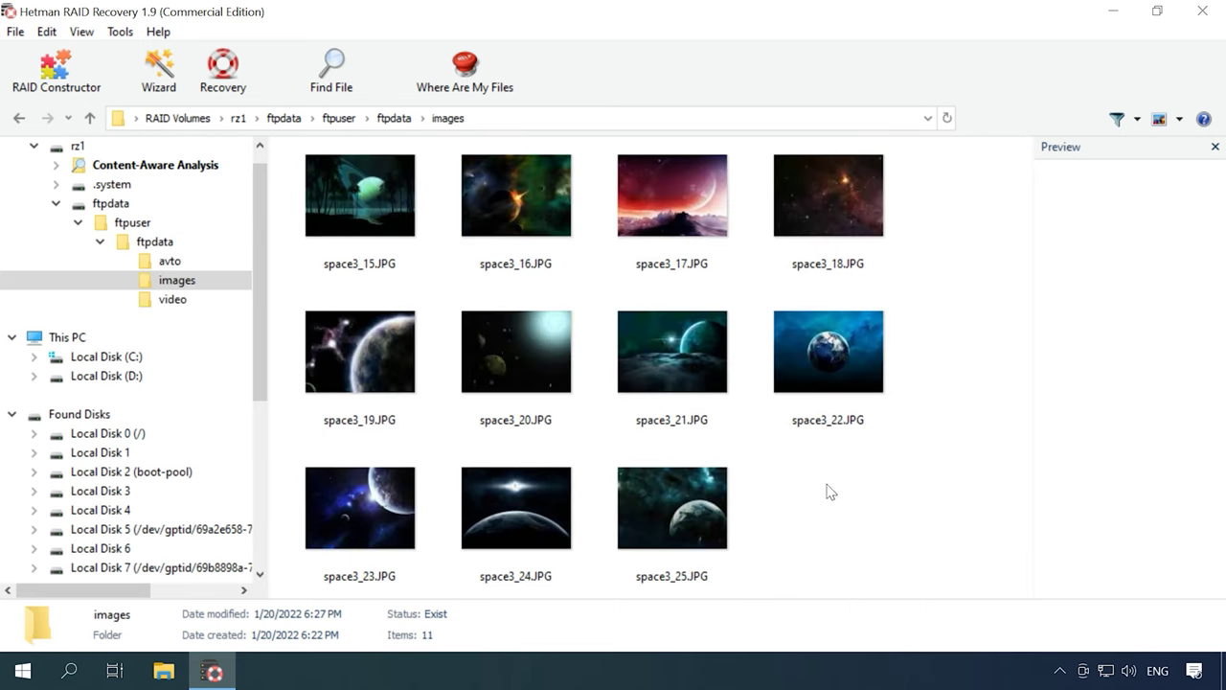
{"action": "left_click", "coordinate": [89, 118]}
{"action": "left_click", "coordinate": [705, 195]}
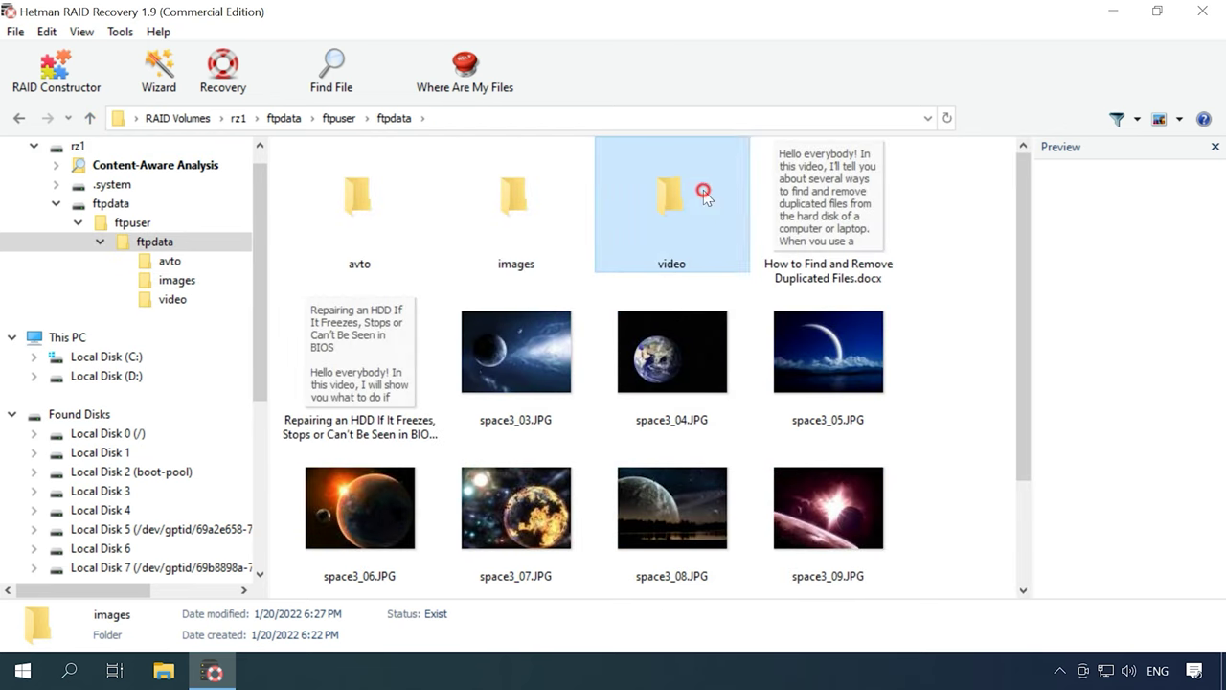
{"action": "double_click", "coordinate": [704, 194]}
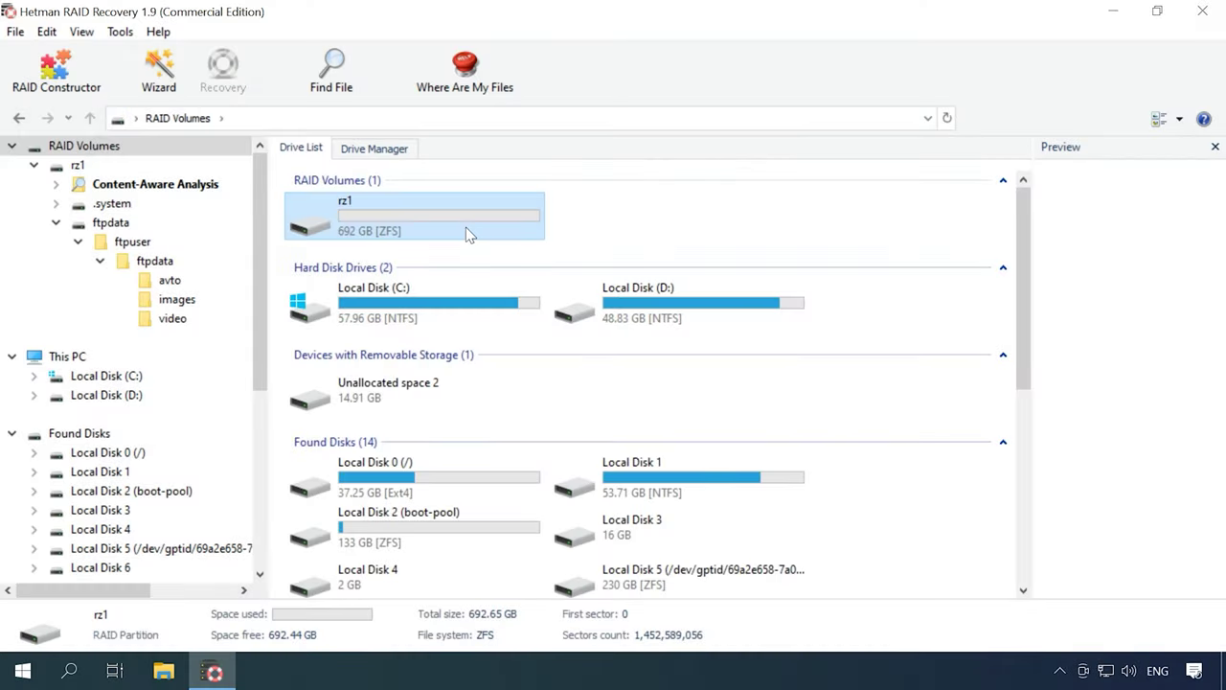
Step: Re-analyse rz1 with Full analysis, producing a 692 GB ZFS Partition with 522 files
{"action": "right_click", "coordinate": [469, 235]}
{"action": "left_click", "coordinate": [570, 271]}
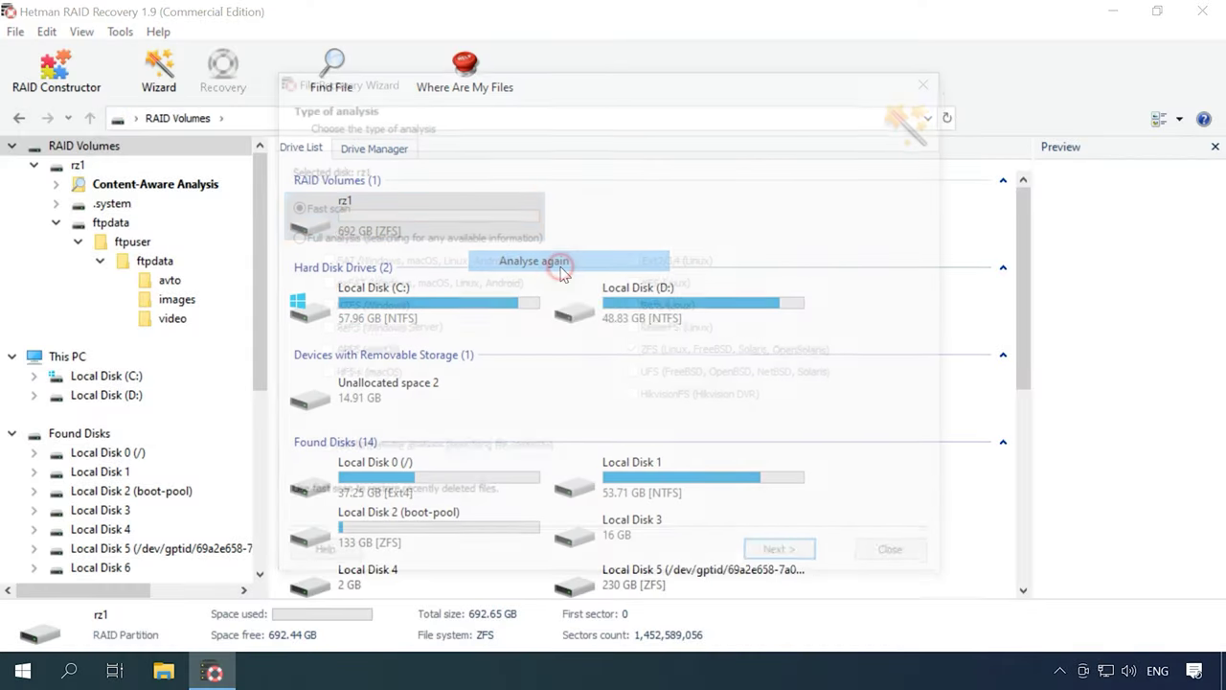
{"action": "left_click", "coordinate": [380, 239]}
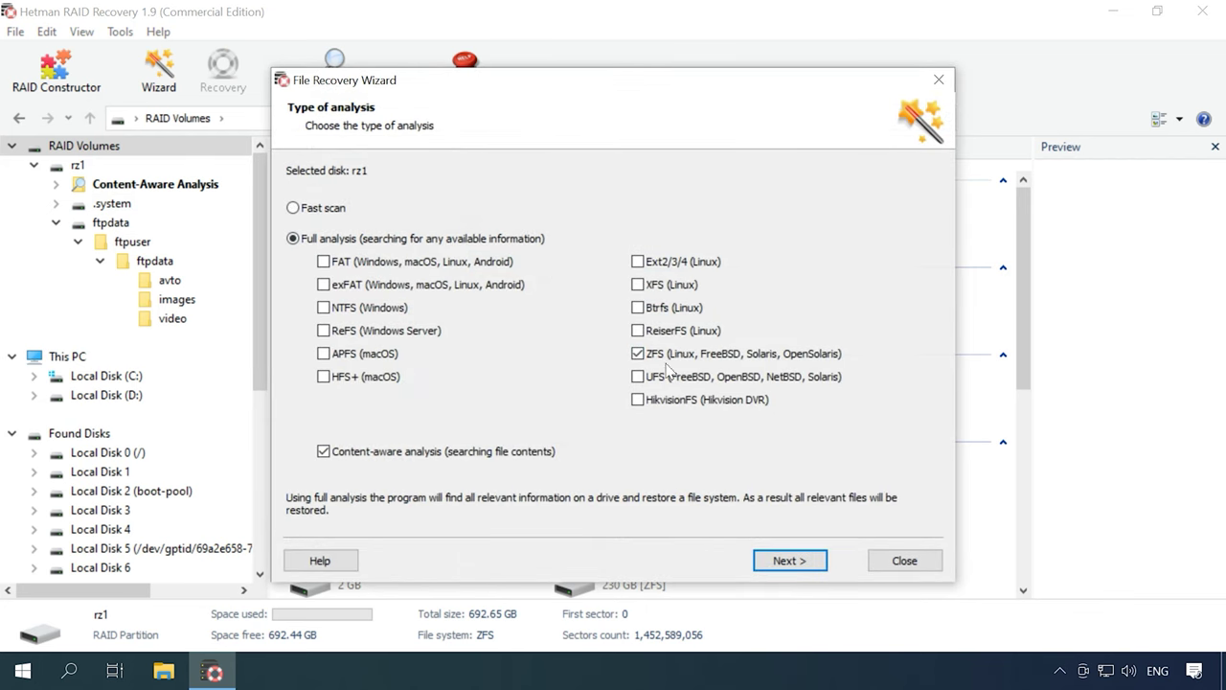
{"action": "left_click", "coordinate": [790, 570]}
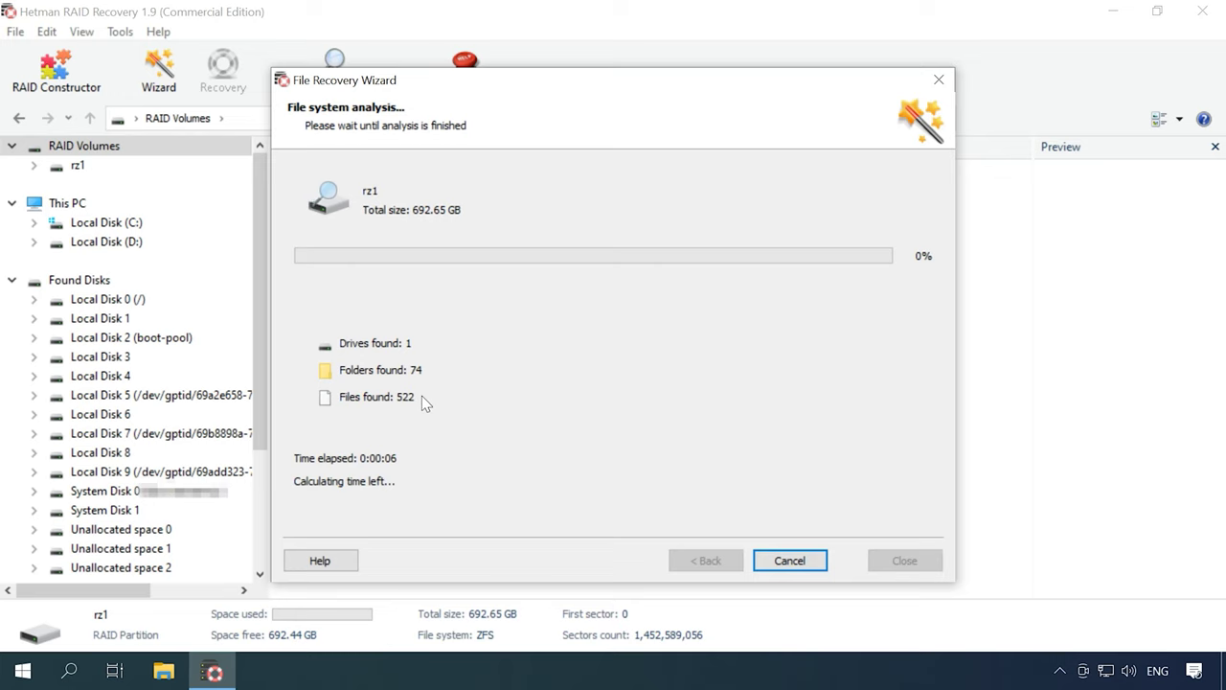
{"action": "left_click", "coordinate": [791, 565]}
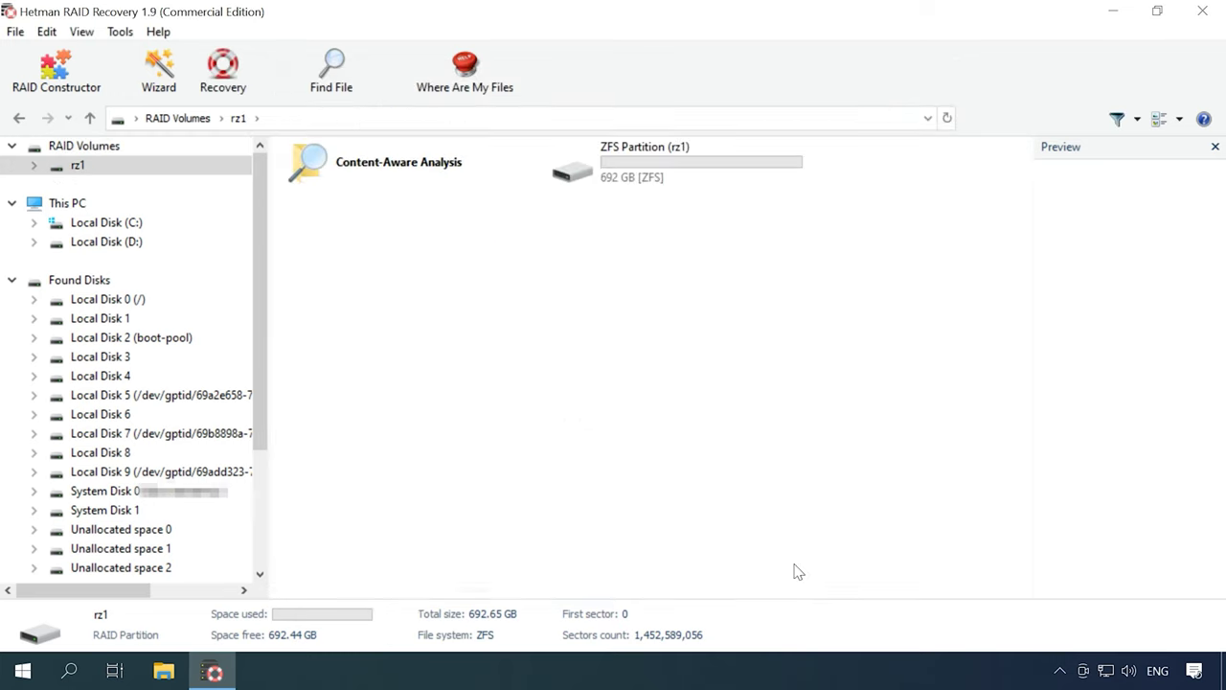
Step: Open ZFS Partition (rz1) and go down through ftpdata and ftpuser into the inner ftpdata folder
{"action": "double_click", "coordinate": [677, 185]}
{"action": "left_click", "coordinate": [518, 257]}
{"action": "double_click", "coordinate": [518, 256]}
{"action": "double_click", "coordinate": [383, 252]}
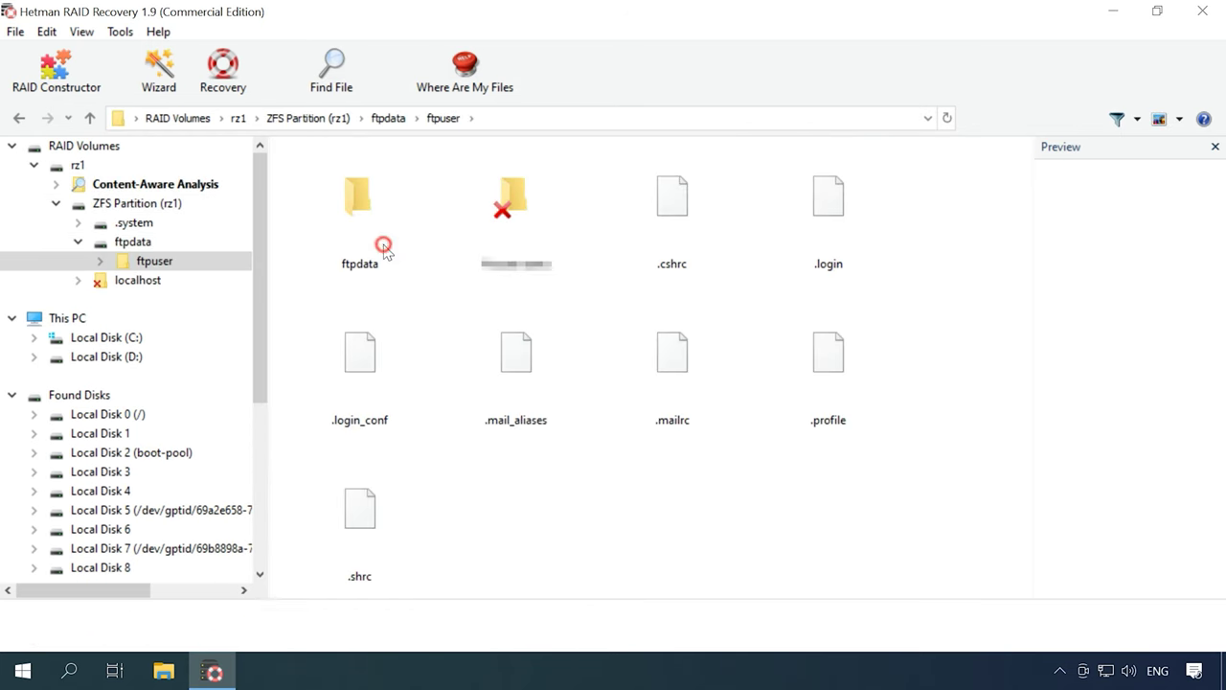
{"action": "double_click", "coordinate": [383, 252]}
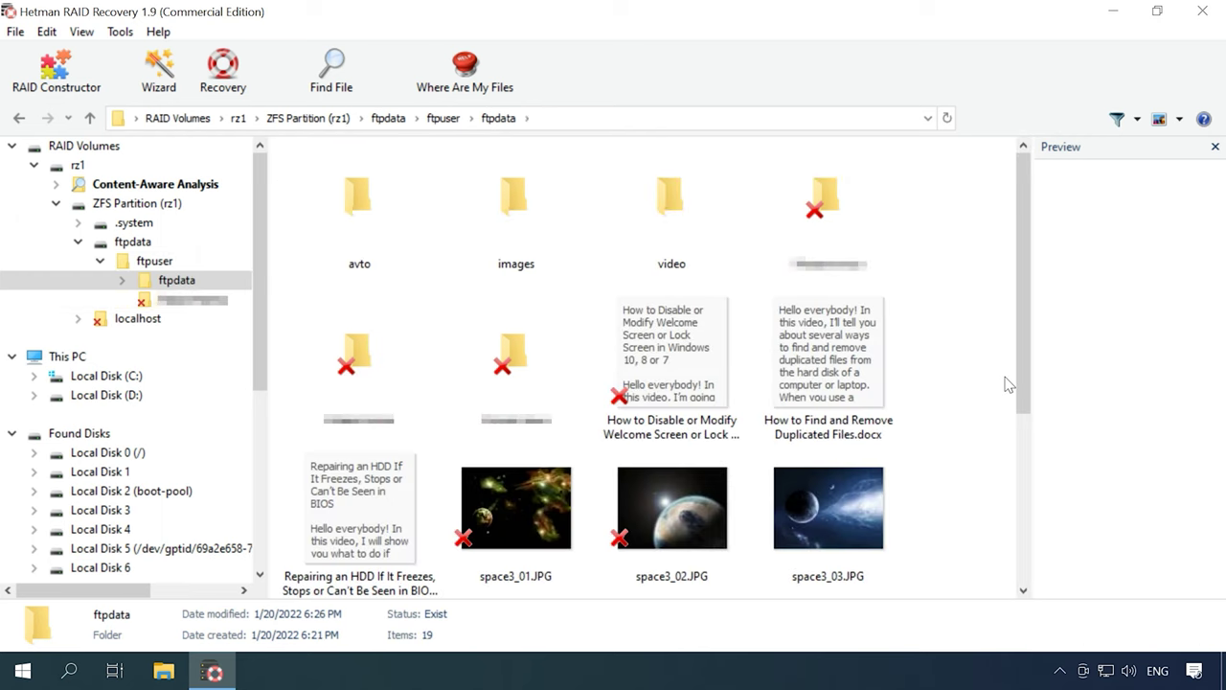
{"action": "scroll", "coordinate": [1005, 384], "scroll_direction": "down", "scroll_amount": 3}
Step: Preview the deleted space3_02.JPG and Welcome Screen document, then open the images folder
{"action": "left_click", "coordinate": [661, 240]}
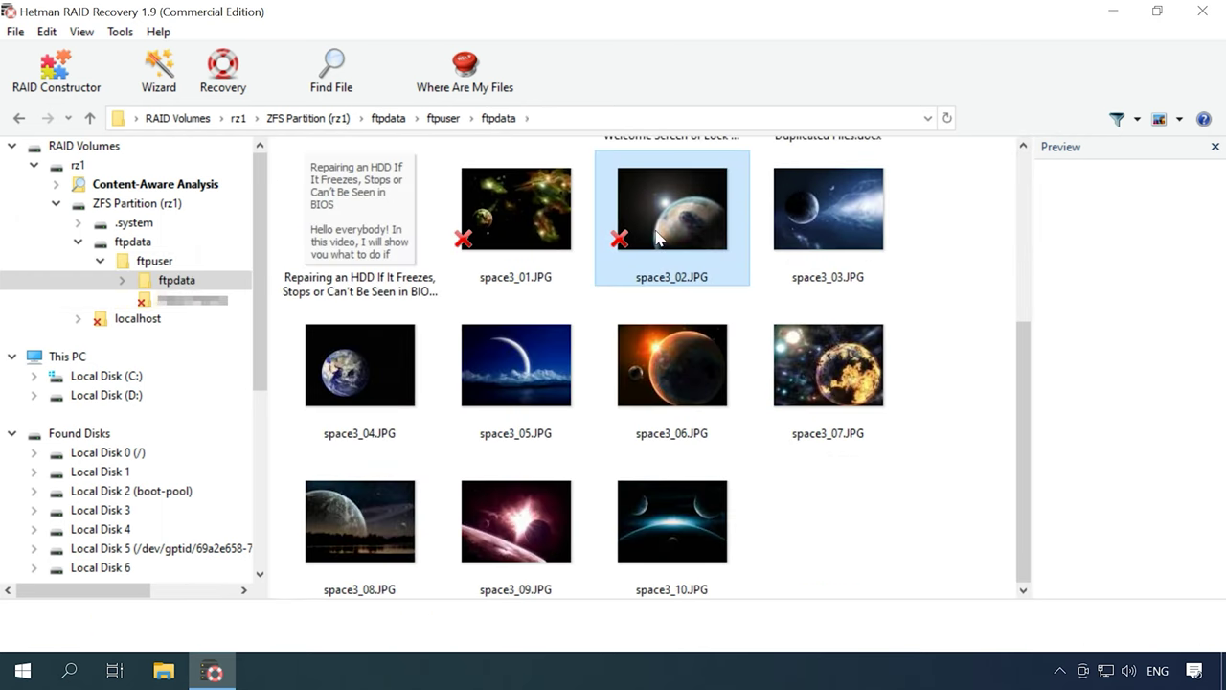
{"action": "scroll", "coordinate": [660, 243], "scroll_direction": "up", "scroll_amount": 3}
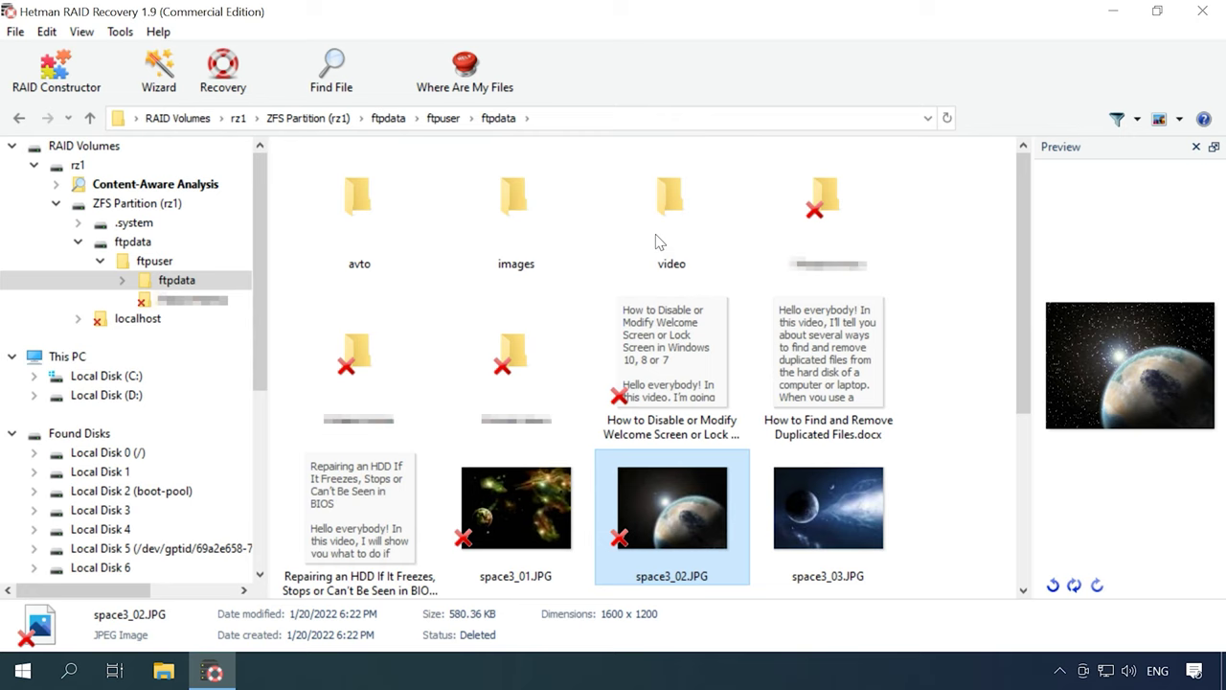
{"action": "left_click", "coordinate": [335, 92]}
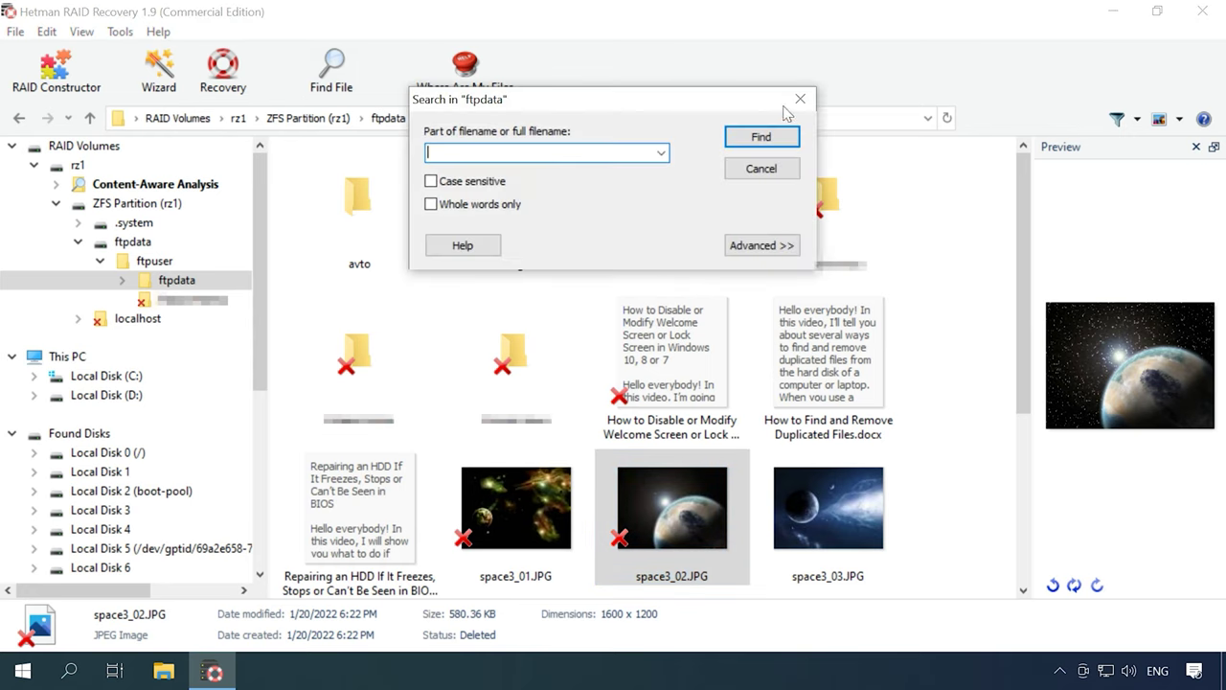
{"action": "left_click", "coordinate": [800, 99]}
{"action": "left_click", "coordinate": [684, 387]}
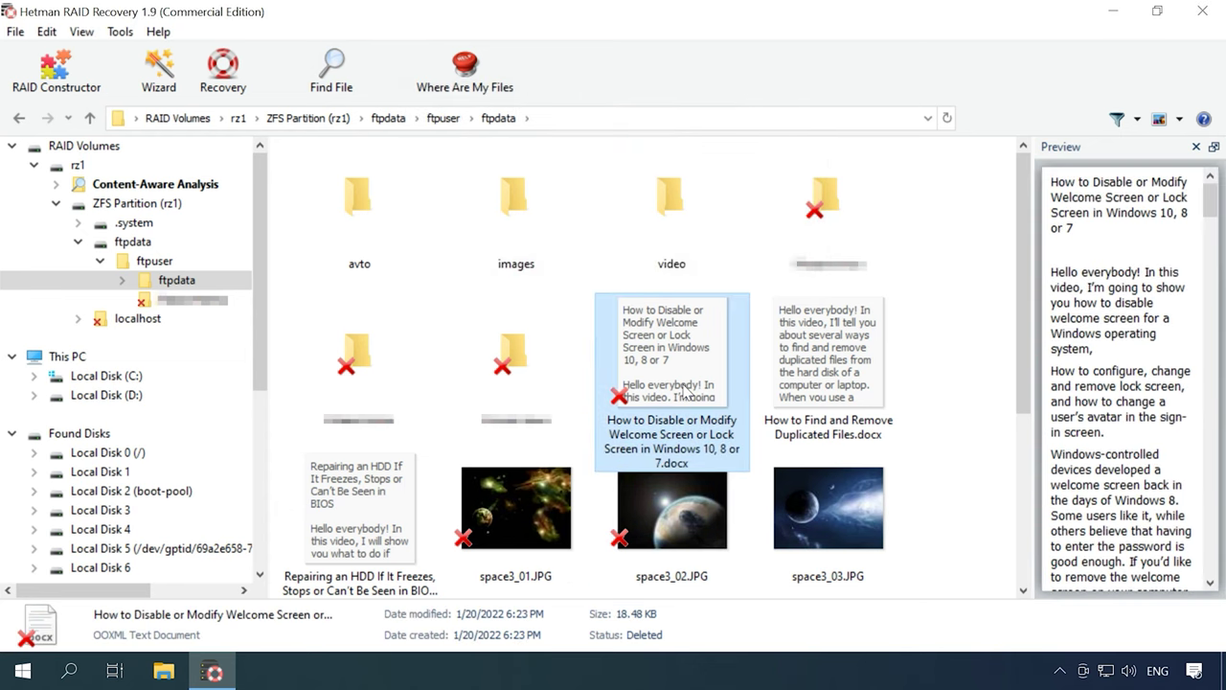
{"action": "left_click", "coordinate": [699, 527]}
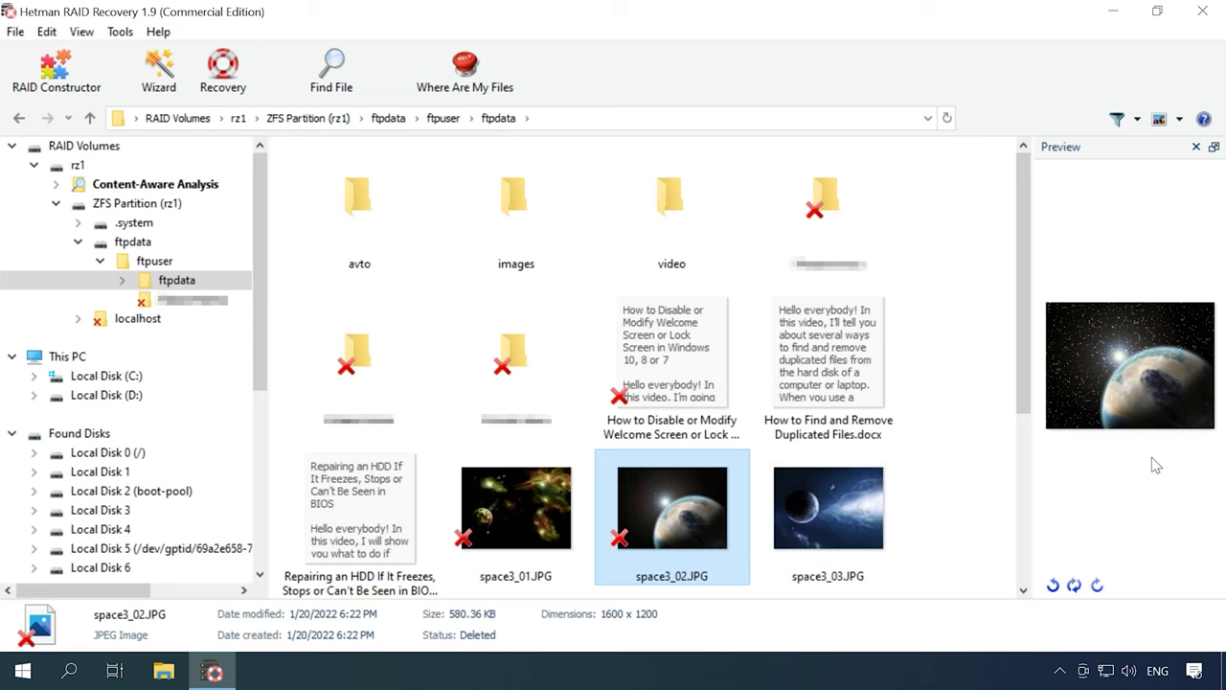
{"action": "double_click", "coordinate": [518, 234]}
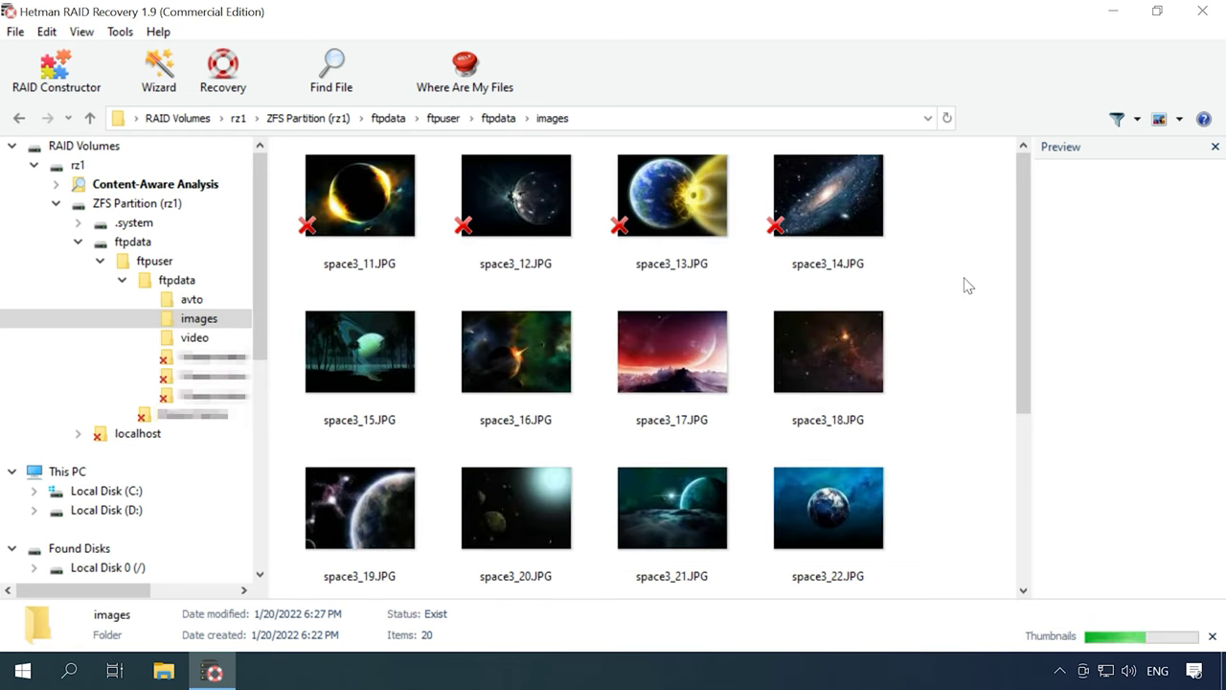
{"action": "left_click_drag", "start_coordinate": [1024, 318], "coordinate": [1021, 268]}
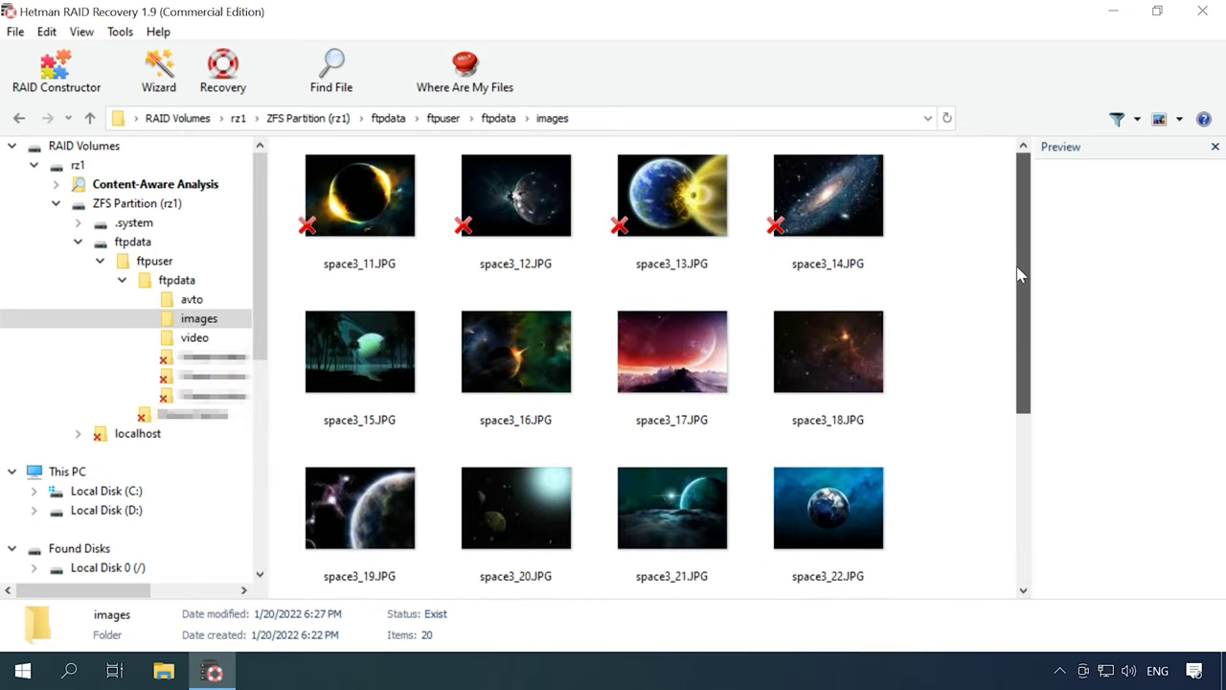
Step: Preview the deleted Mountain Bike - 18215 and Sunrise - 22609.mp4 clips in the video folder
{"action": "left_click", "coordinate": [91, 119]}
{"action": "double_click", "coordinate": [670, 201]}
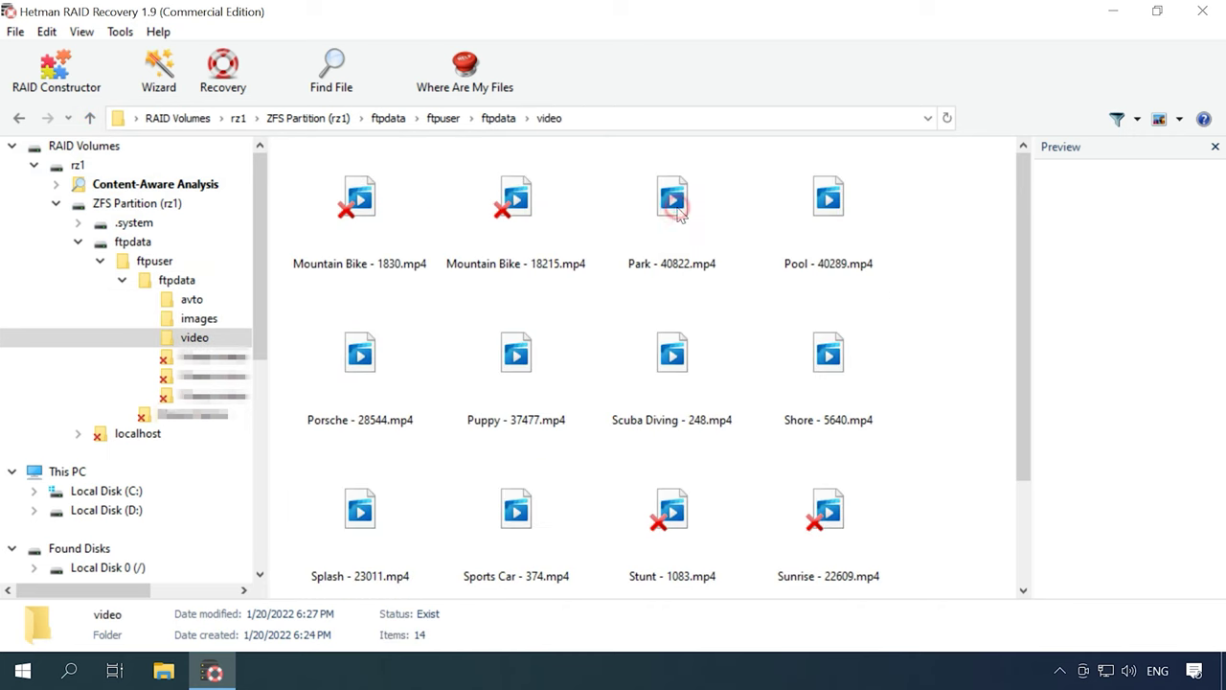
{"action": "left_click", "coordinate": [508, 257]}
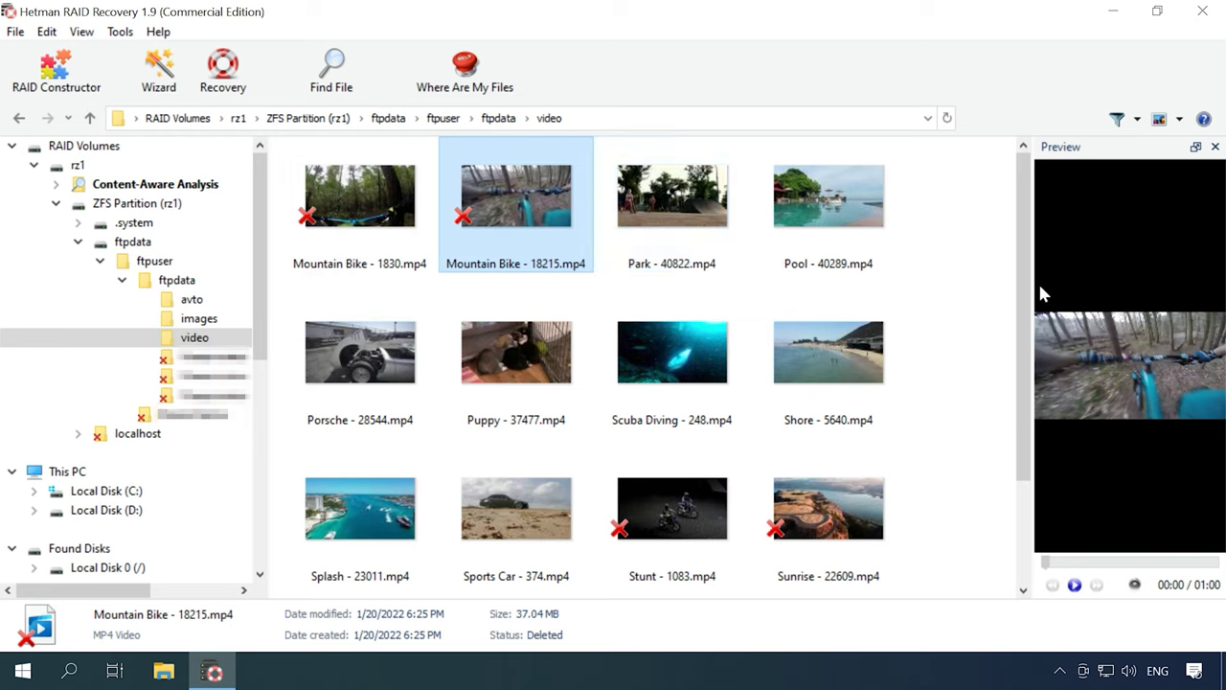
{"action": "scroll", "coordinate": [1001, 496], "scroll_direction": "down", "scroll_amount": 3}
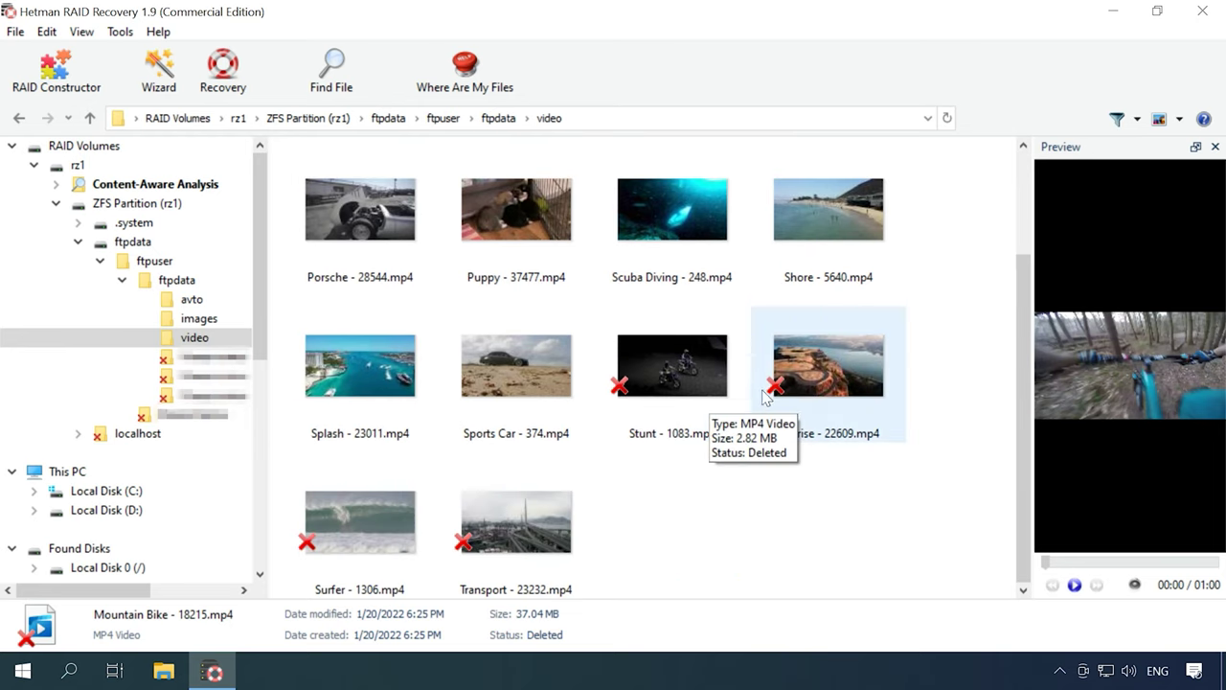
{"action": "left_click", "coordinate": [826, 381]}
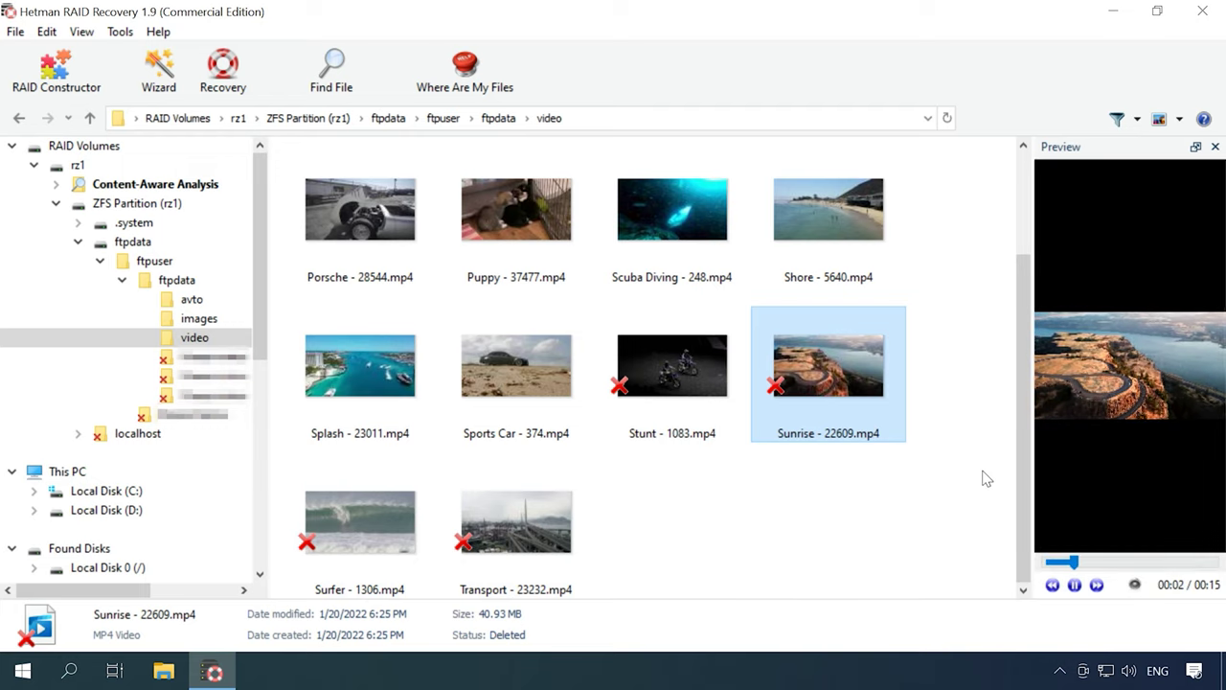
Step: Select the Welcome Screen docx, space3_01.JPG and space3_02.JPG in ftpdata and start recovery
{"action": "left_click", "coordinate": [90, 117]}
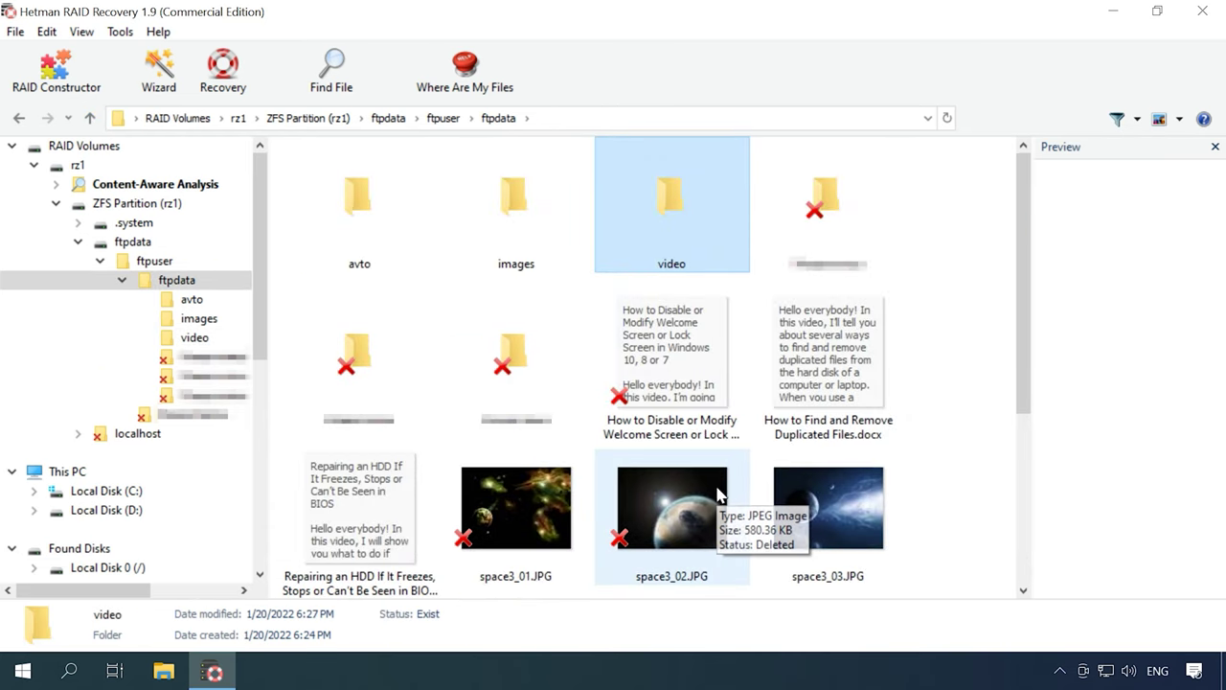
{"action": "left_click", "coordinate": [688, 388]}
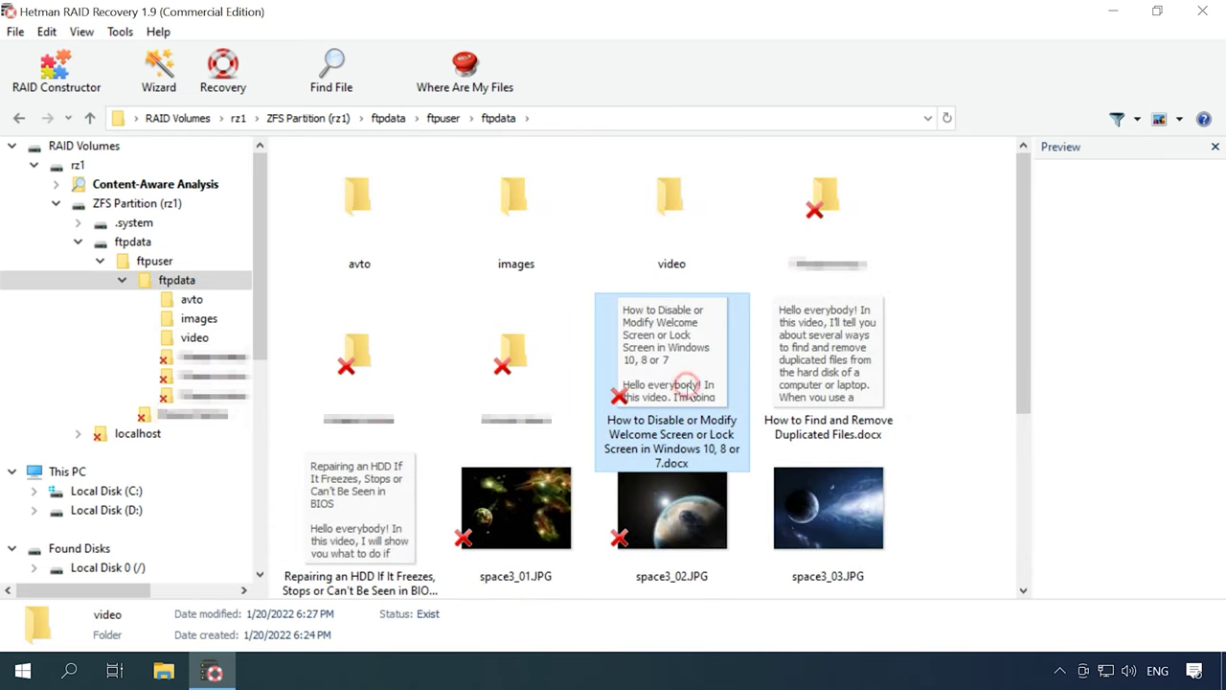
{"action": "left_click", "coordinate": [676, 516], "text": "ctrl"}
{"action": "left_click", "coordinate": [537, 518], "text": "ctrl"}
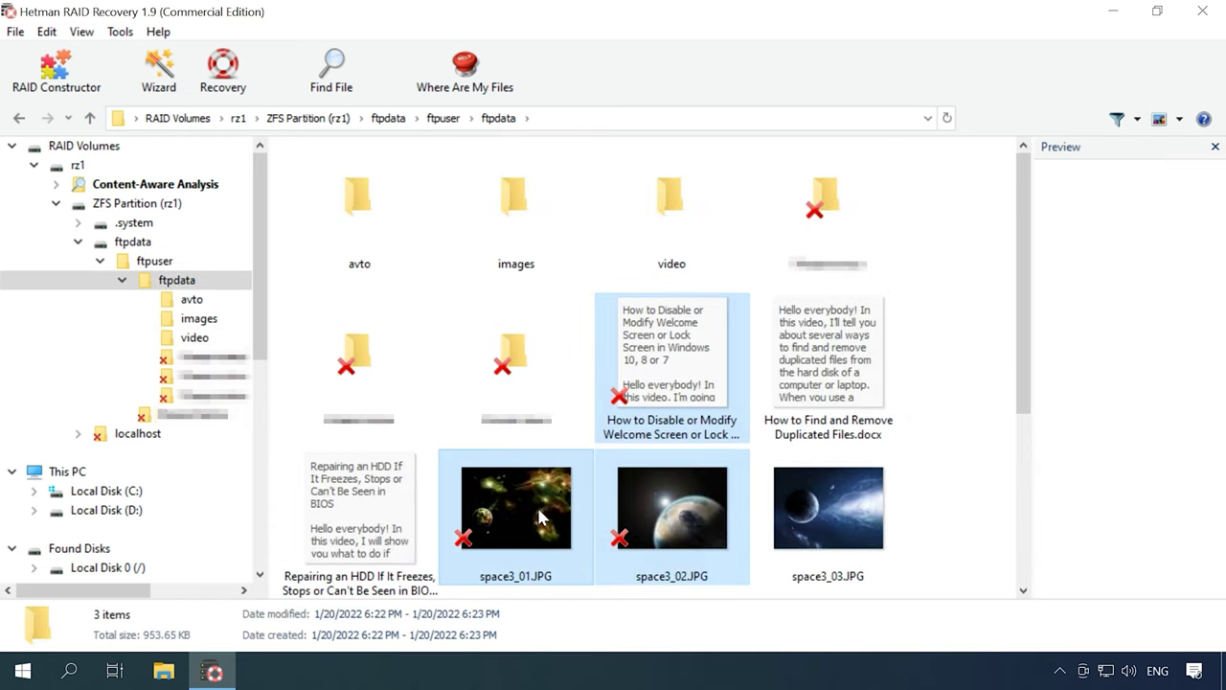
{"action": "left_click", "coordinate": [233, 96]}
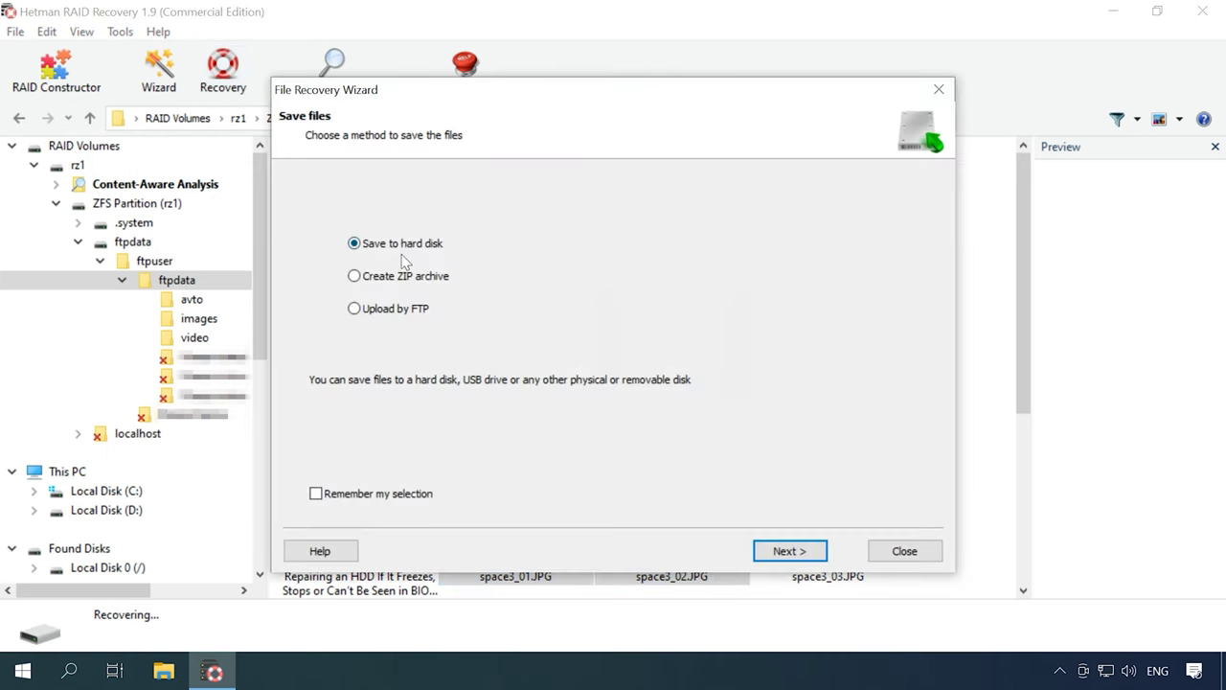
Step: Save the three selected files to the hard disk at path C:\1
{"action": "left_click", "coordinate": [812, 557]}
{"action": "left_click_drag", "start_coordinate": [562, 228], "coordinate": [479, 228]}
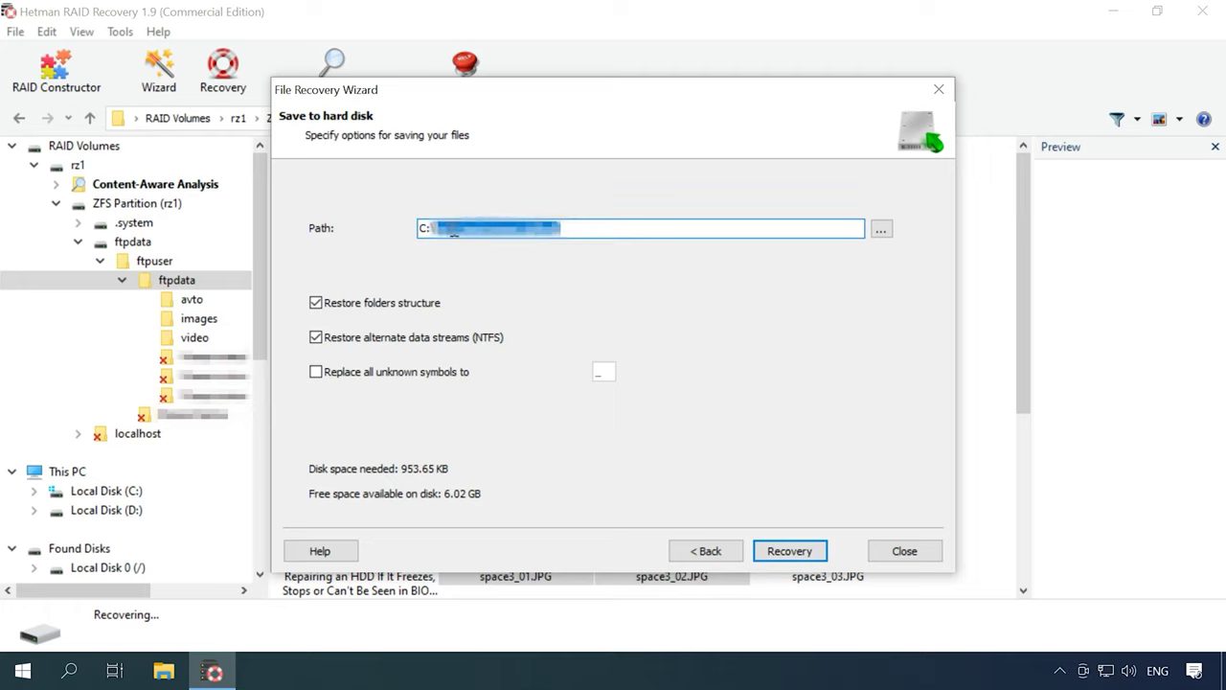
{"action": "key", "text": "BackSpace"}
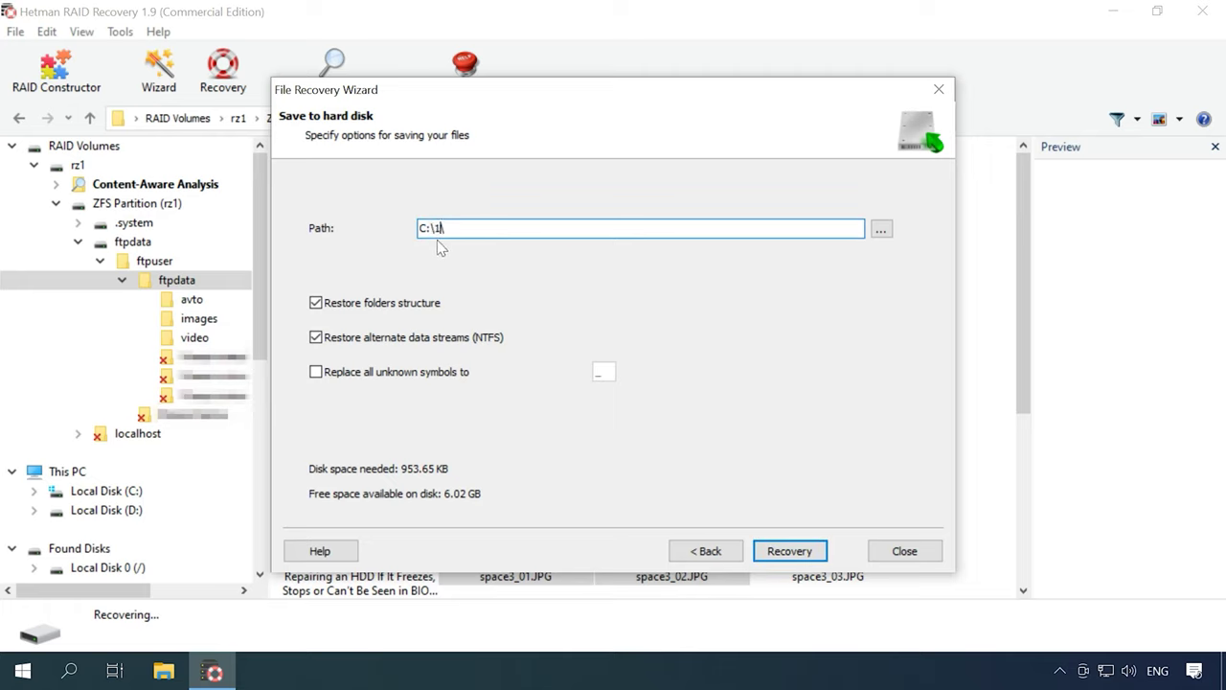
{"action": "left_click", "coordinate": [792, 554]}
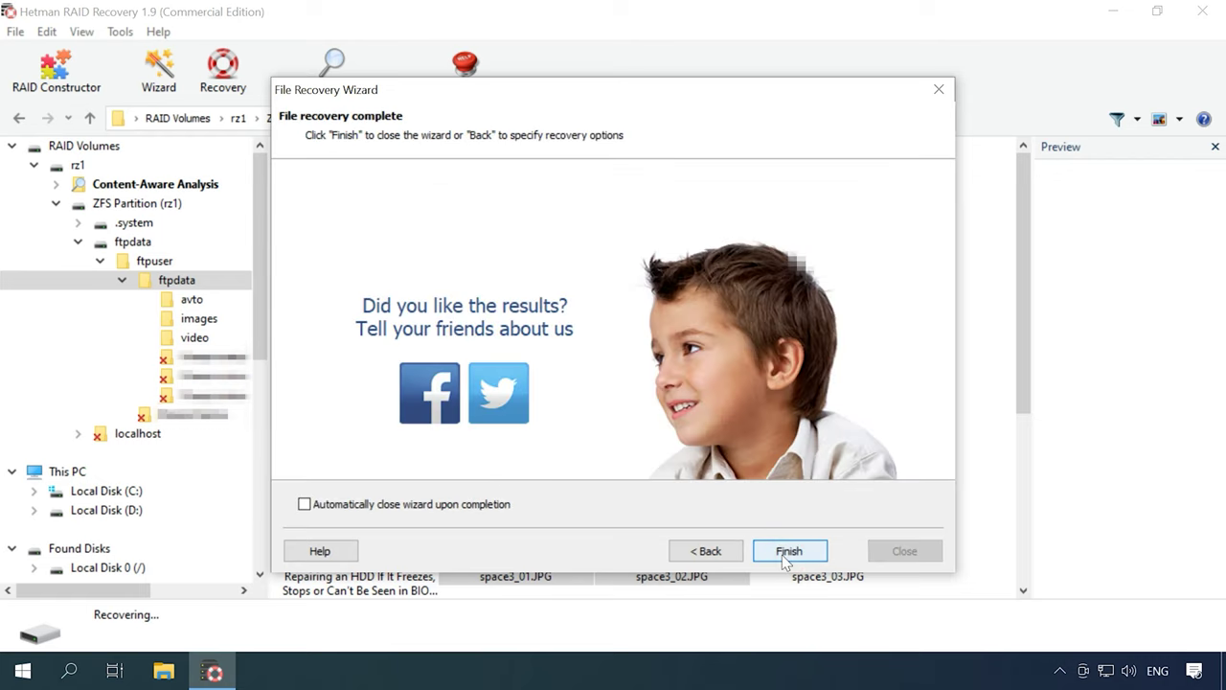
{"action": "left_click", "coordinate": [790, 554]}
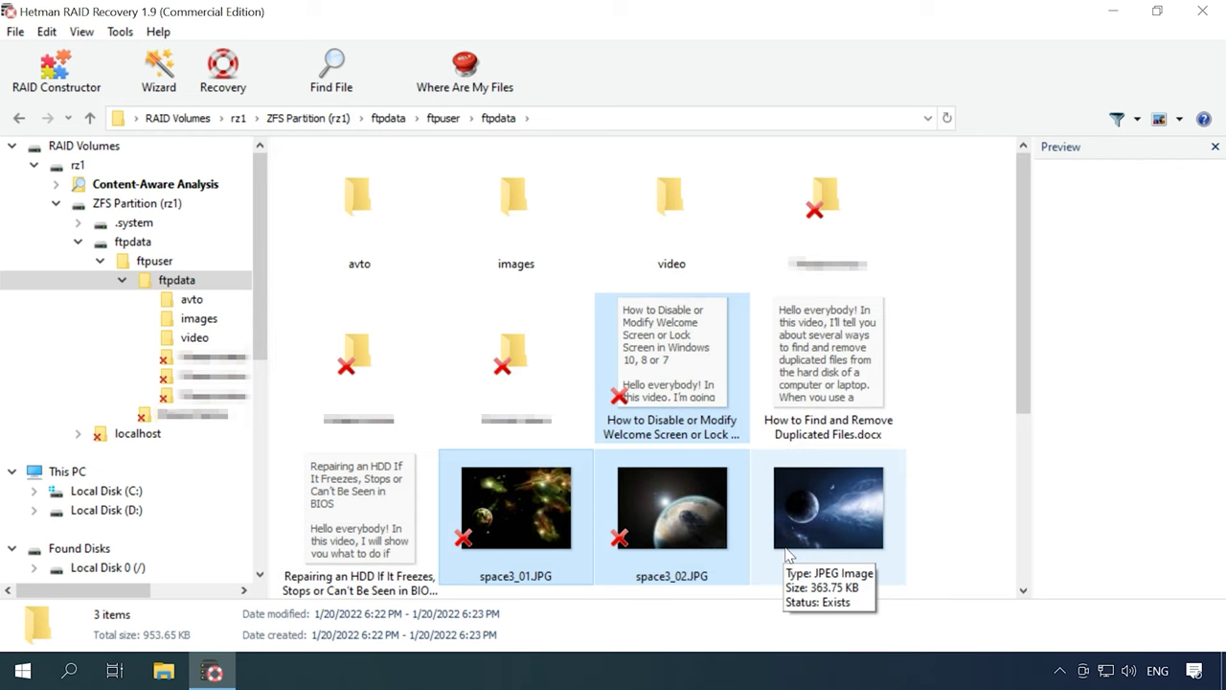
{"action": "left_click", "coordinate": [164, 673]}
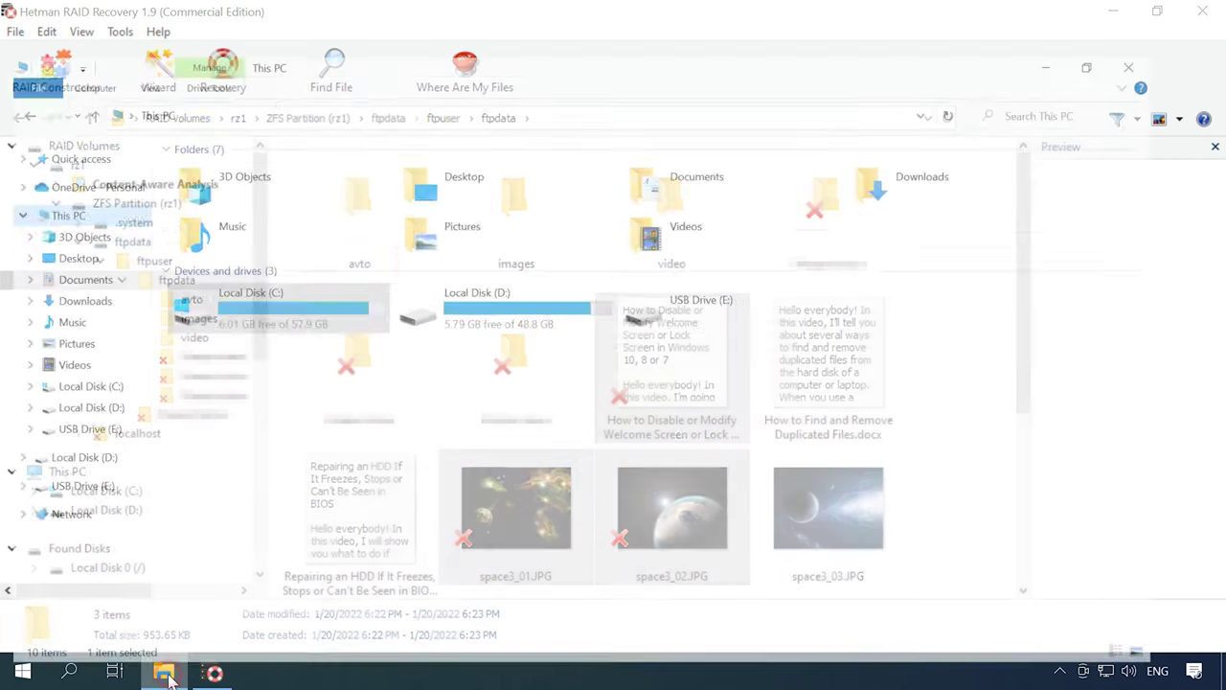
Step: Open C:\1 and select the recovered Welcome Screen docx, space3_01.JPG and space3_02.JPG
{"action": "double_click", "coordinate": [291, 280]}
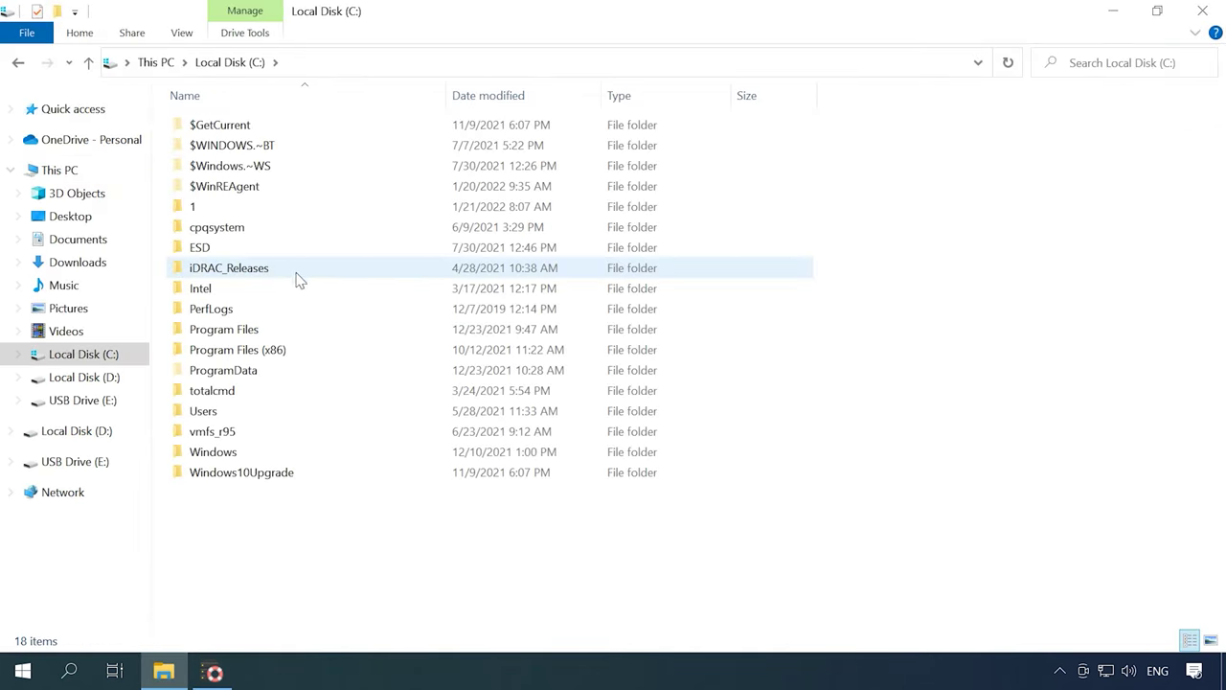
{"action": "double_click", "coordinate": [193, 207]}
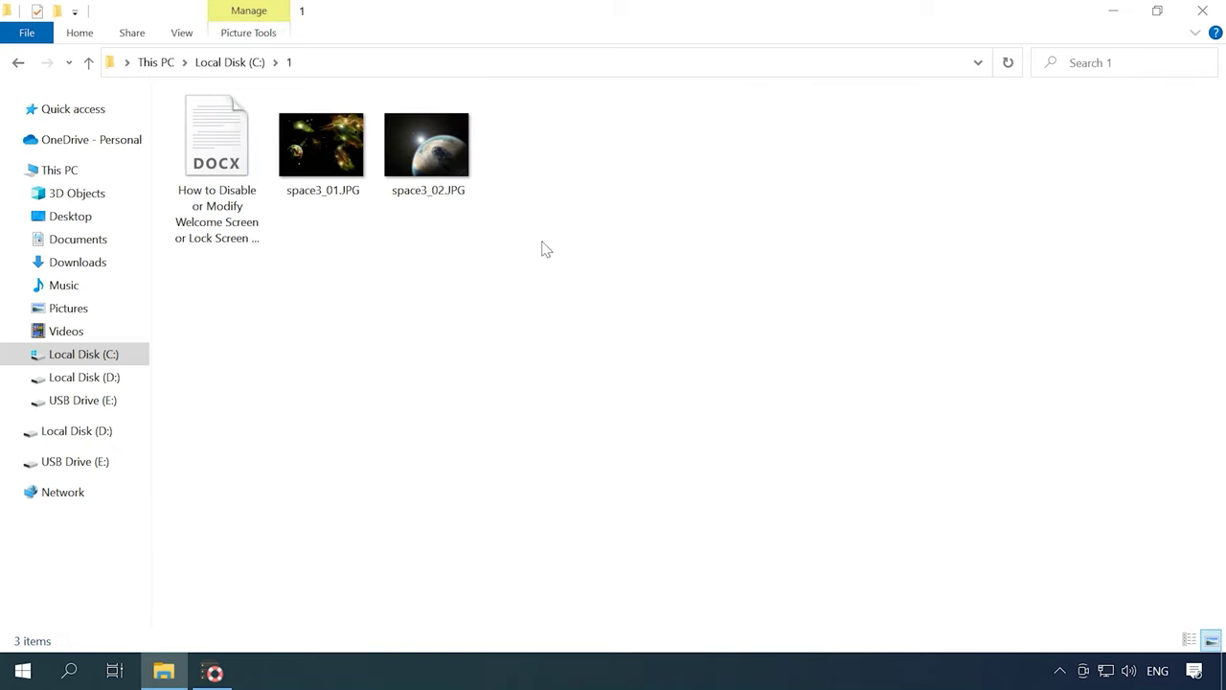
{"action": "left_click_drag", "start_coordinate": [543, 246], "coordinate": [239, 158]}
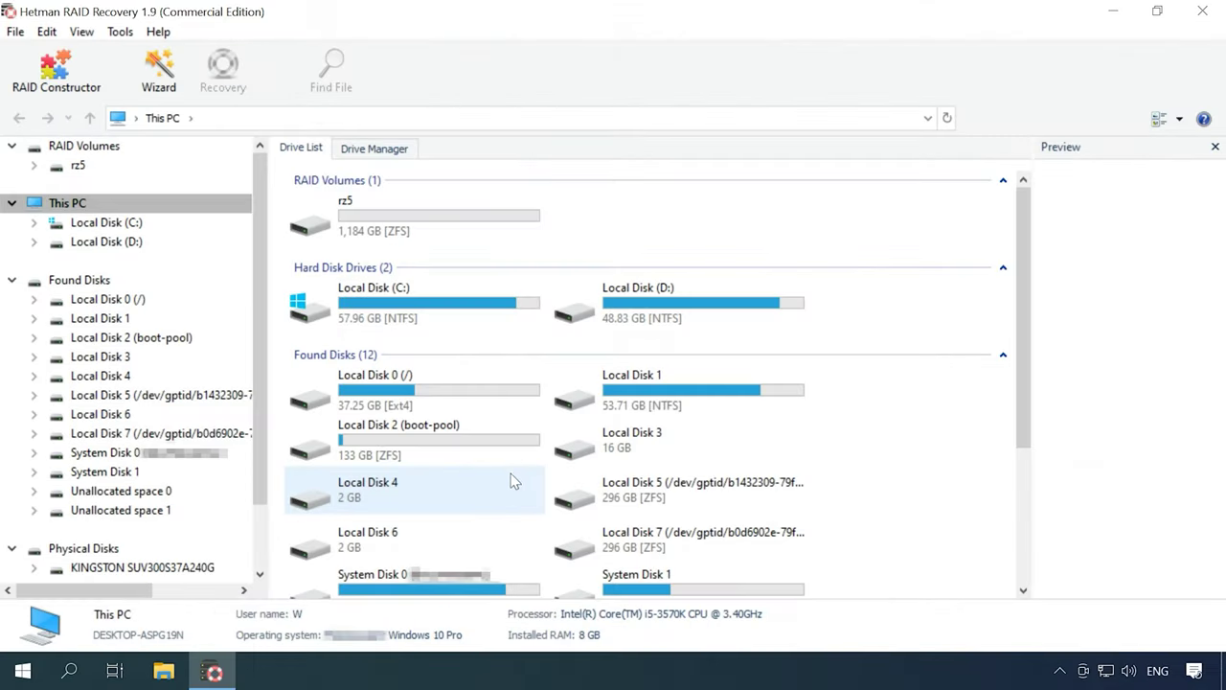
{"action": "left_click", "coordinate": [433, 234]}
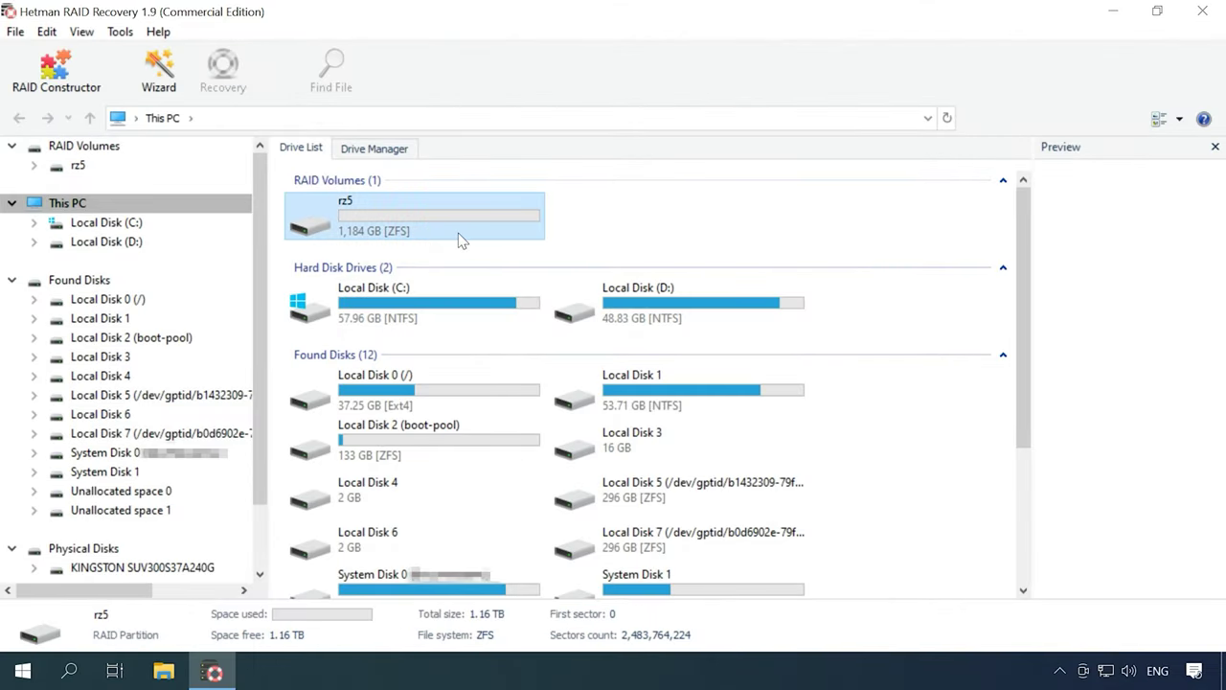
{"action": "right_click", "coordinate": [460, 236]}
{"action": "left_click", "coordinate": [501, 301]}
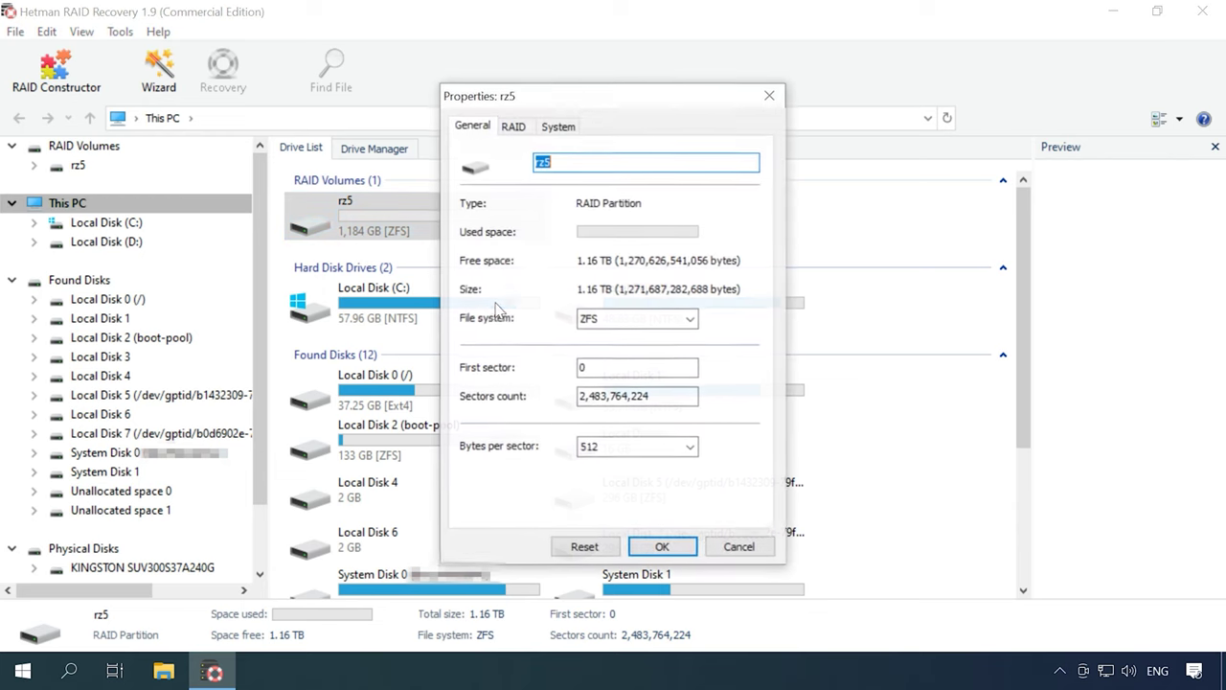
{"action": "left_click", "coordinate": [513, 125]}
{"action": "left_click", "coordinate": [528, 394]}
{"action": "left_click", "coordinate": [520, 445]}
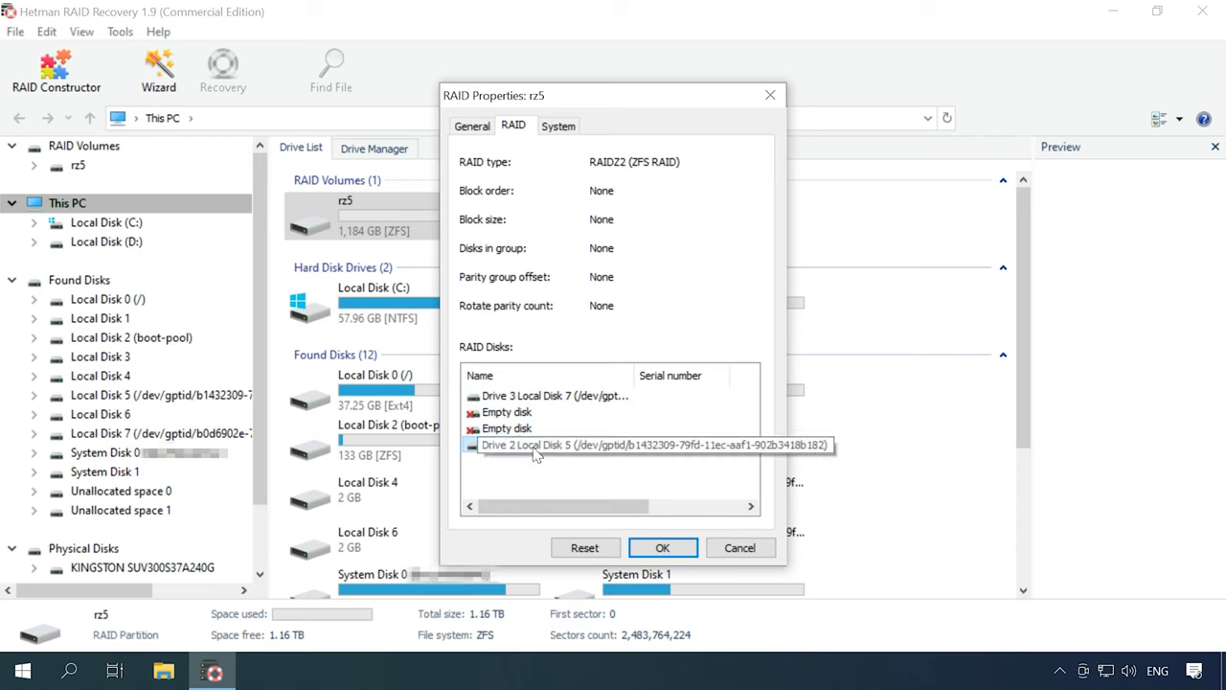
{"action": "left_click", "coordinate": [650, 548]}
{"action": "right_click", "coordinate": [452, 234]}
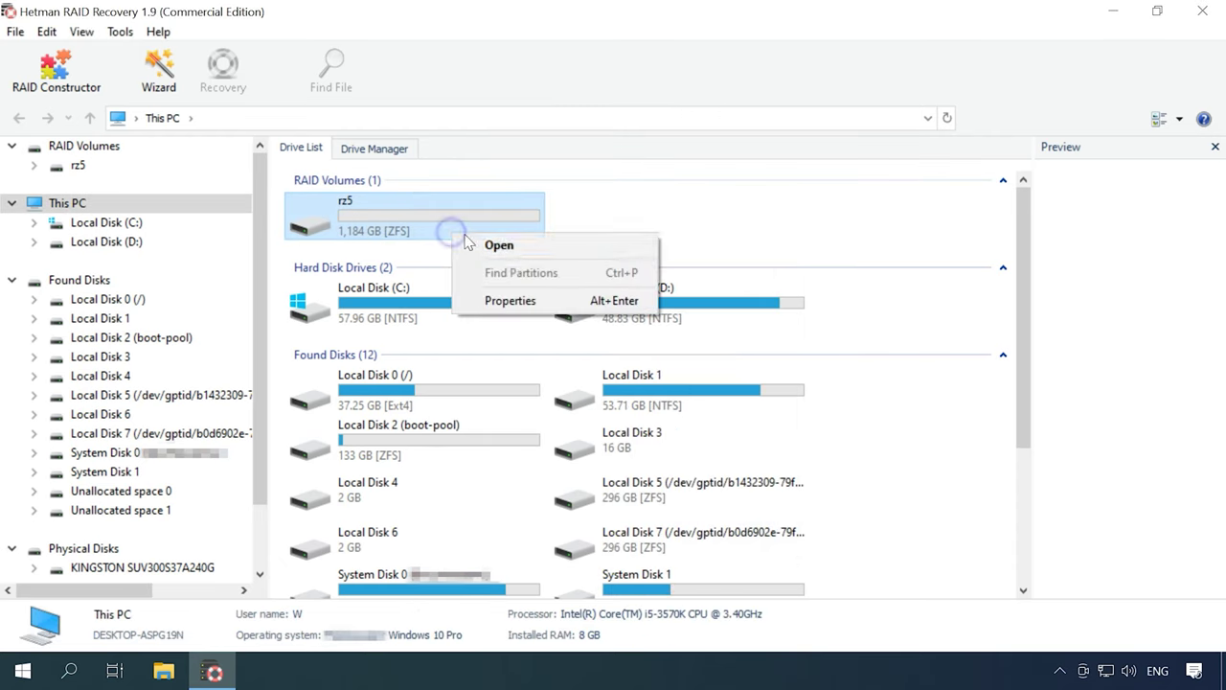
Step: Fast-scan the rz5 volume, finding 784 files
{"action": "left_click", "coordinate": [513, 246]}
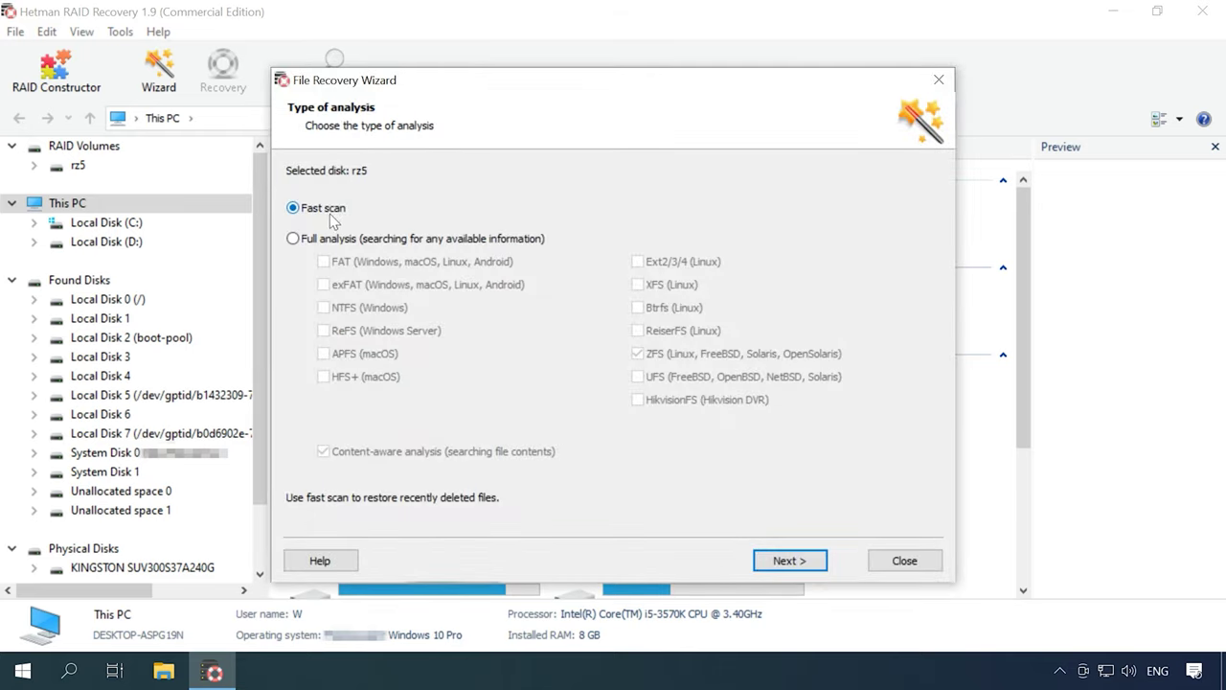
{"action": "left_click", "coordinate": [792, 561]}
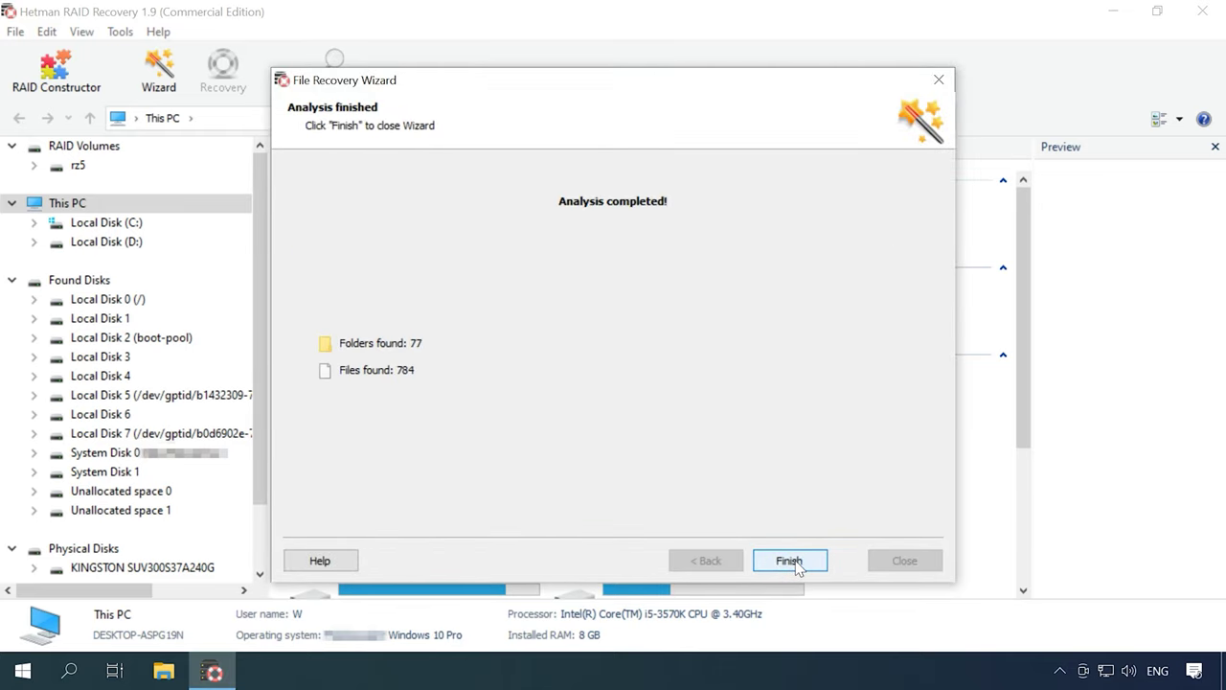
{"action": "left_click", "coordinate": [788, 567]}
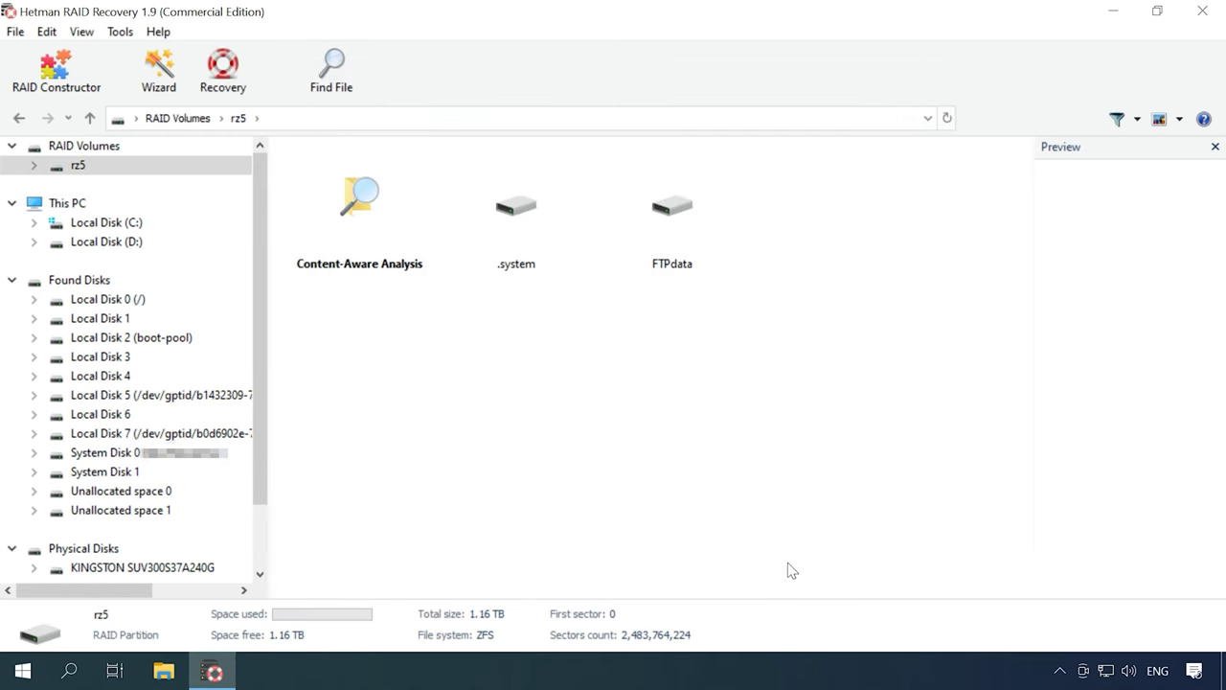
Step: Browse FTPdata/ftpuser/data, checking the Car and look folders, then select the eight files and start recovery
{"action": "double_click", "coordinate": [698, 241]}
{"action": "double_click", "coordinate": [381, 237]}
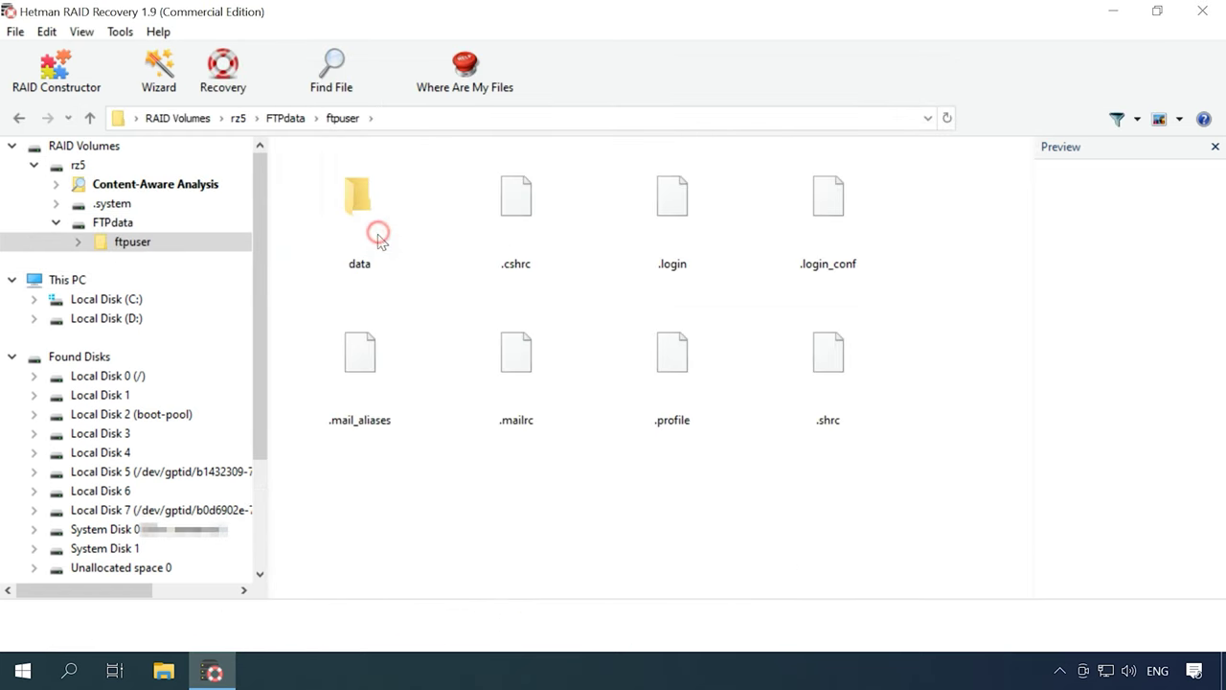
{"action": "double_click", "coordinate": [373, 253]}
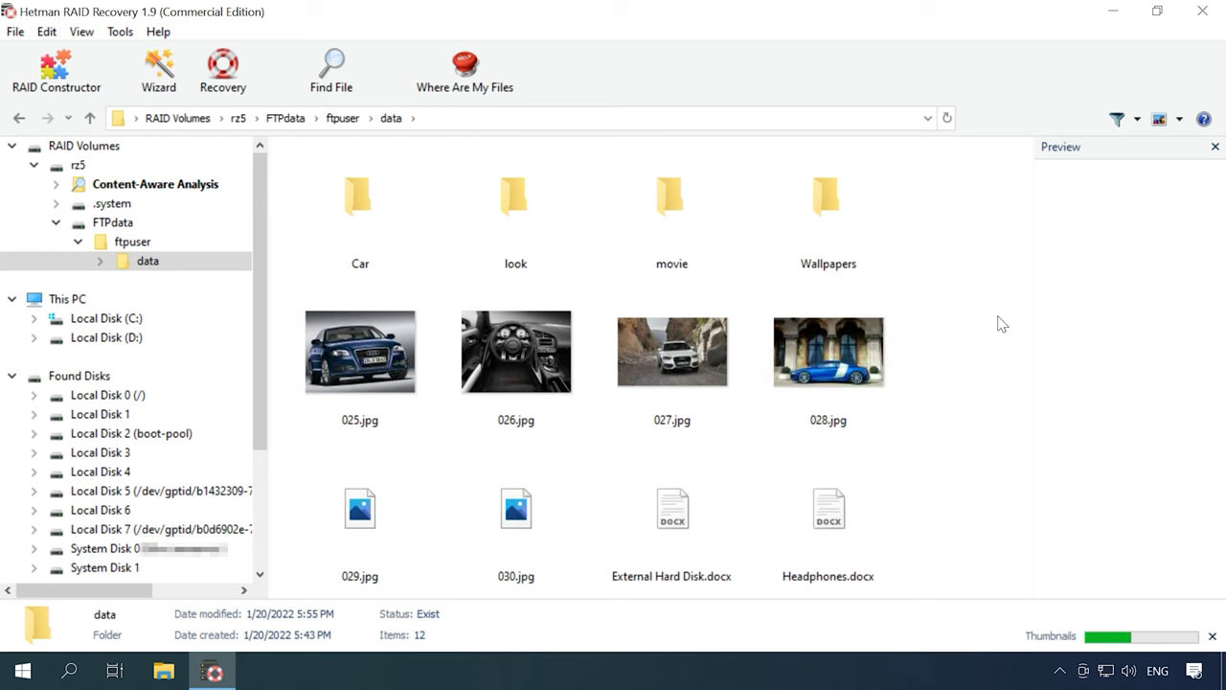
{"action": "double_click", "coordinate": [388, 234]}
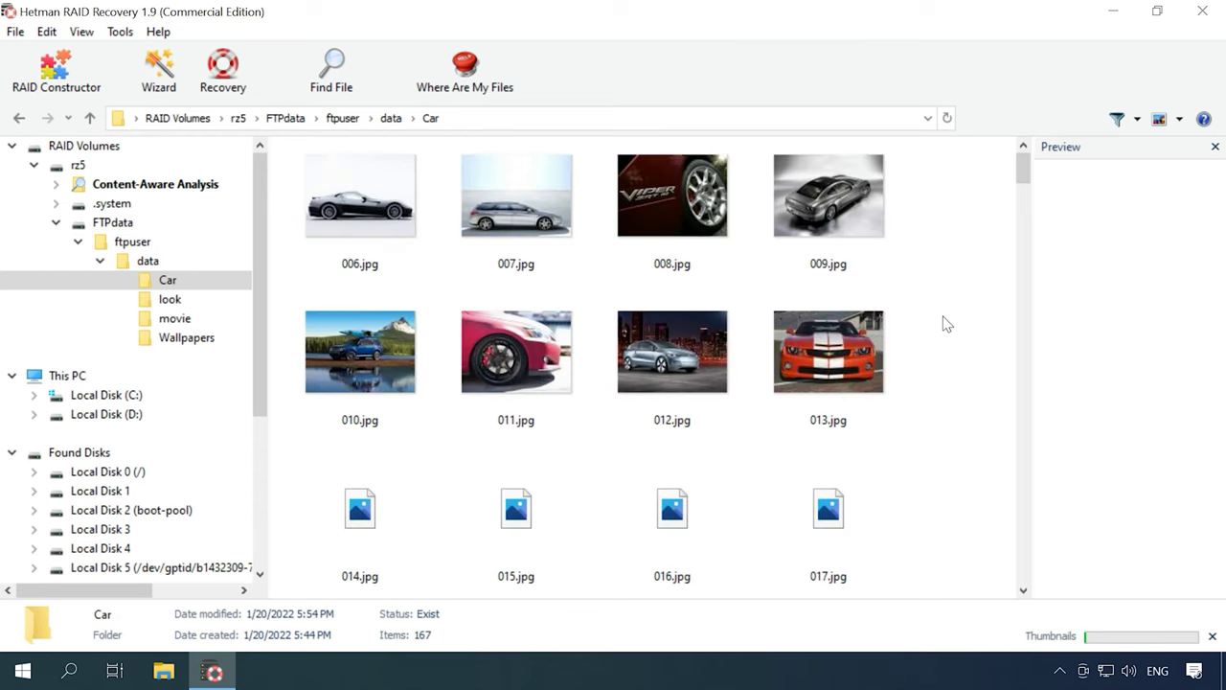
{"action": "left_click", "coordinate": [89, 118]}
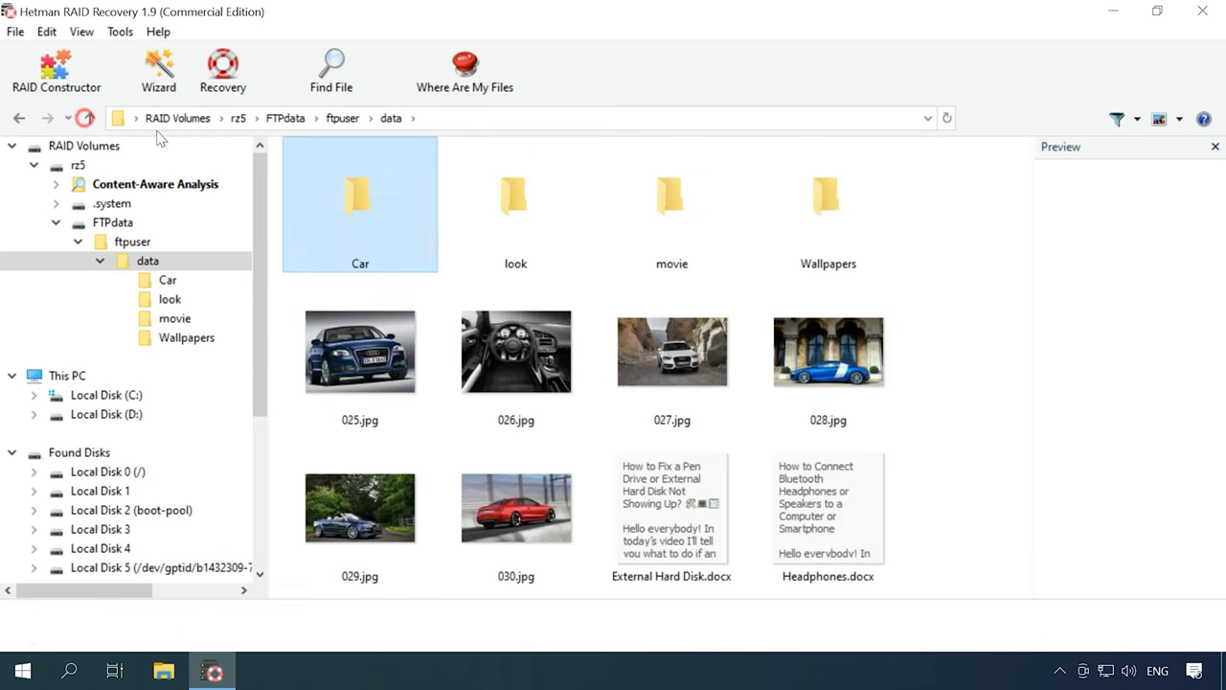
{"action": "double_click", "coordinate": [514, 225]}
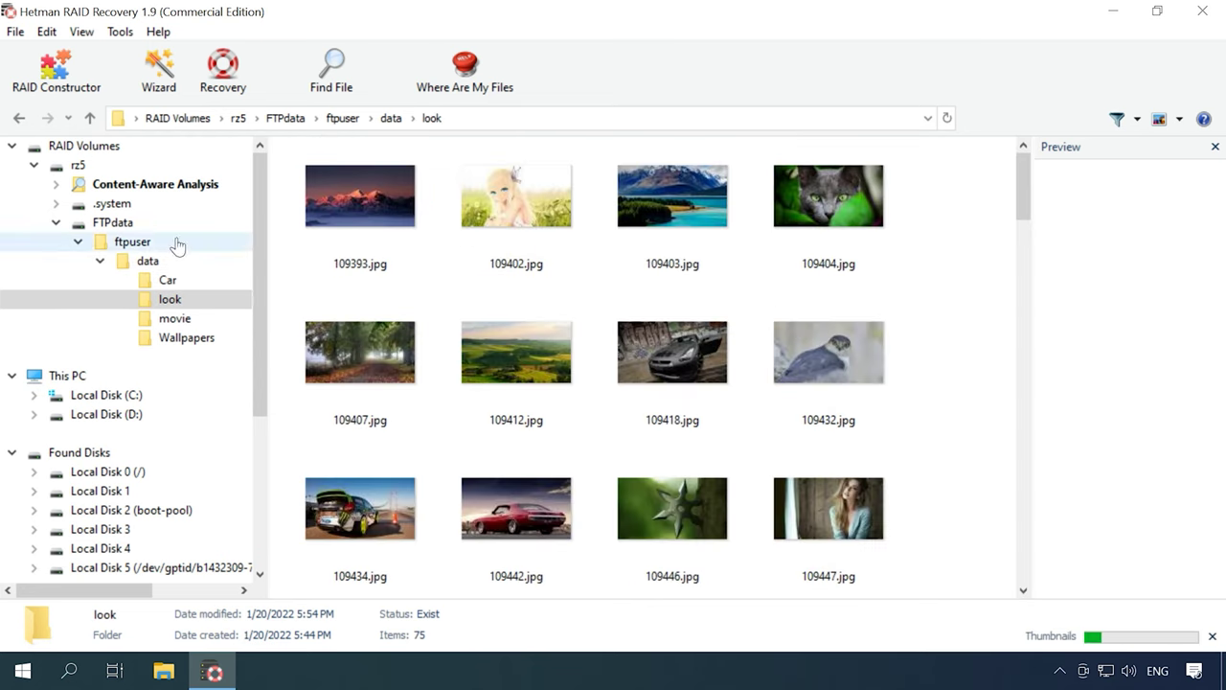
{"action": "left_click", "coordinate": [89, 118]}
{"action": "left_click_drag", "start_coordinate": [956, 367], "coordinate": [354, 507]}
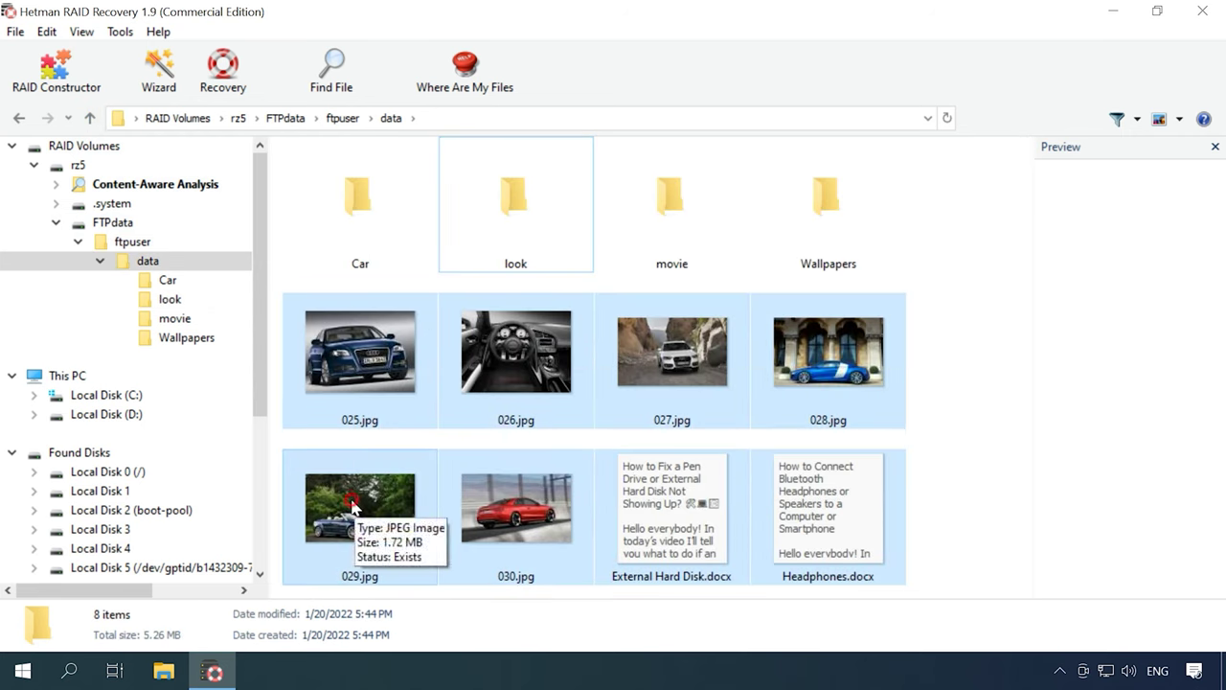
{"action": "left_click", "coordinate": [223, 72]}
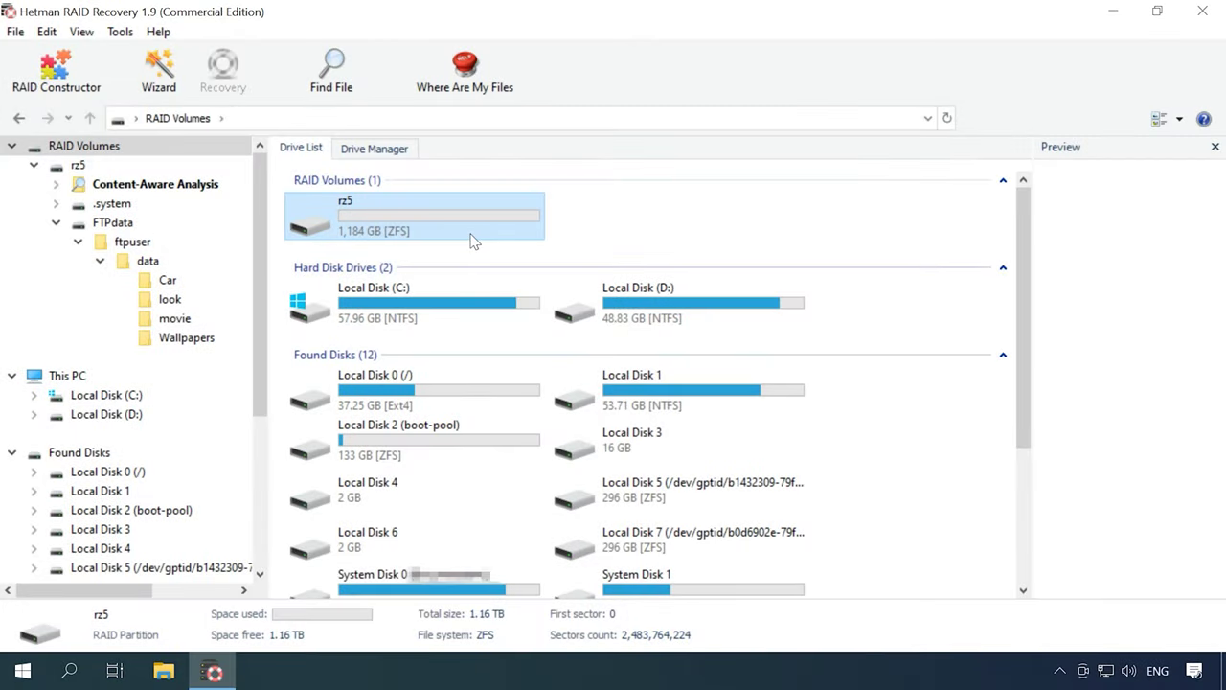
Step: Re-analyse rz5 with Full analysis
{"action": "right_click", "coordinate": [484, 235]}
{"action": "left_click", "coordinate": [561, 265]}
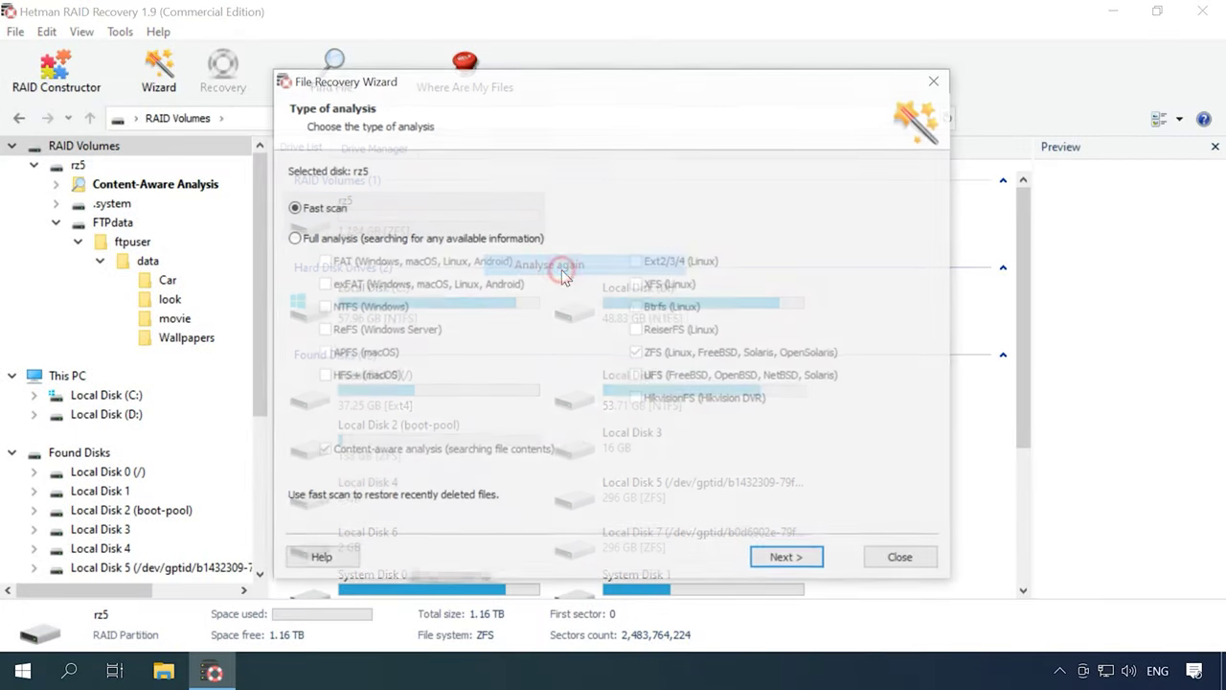
{"action": "left_click", "coordinate": [292, 238]}
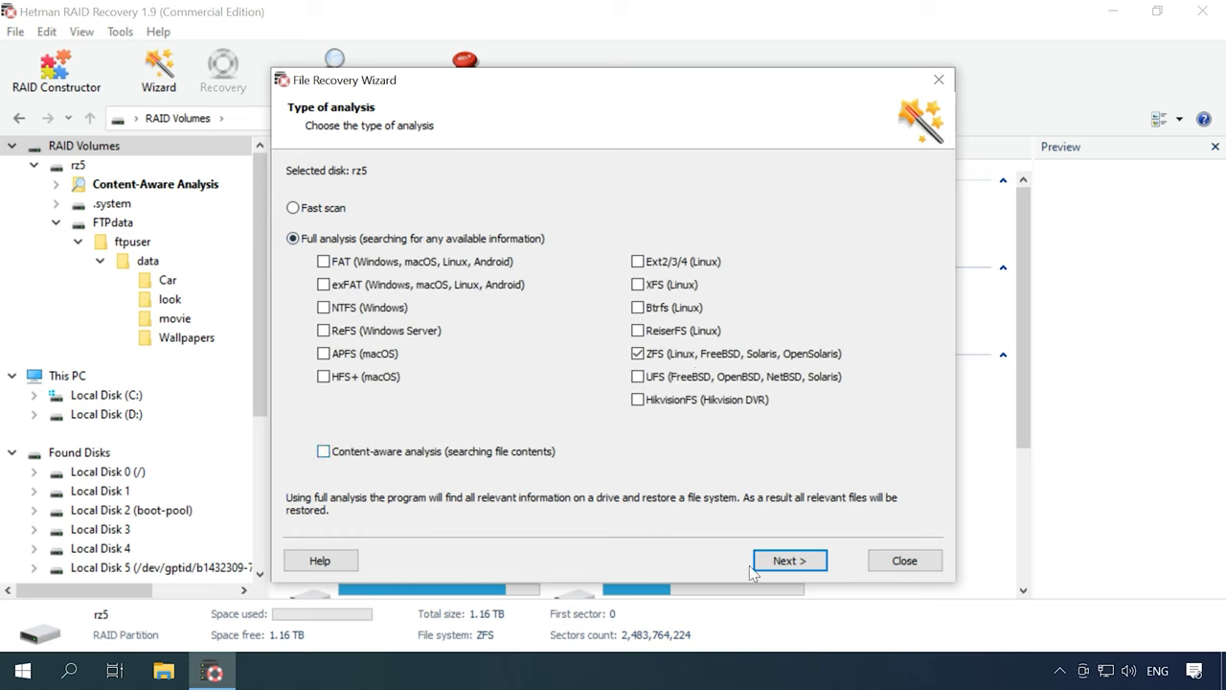
{"action": "left_click", "coordinate": [791, 563]}
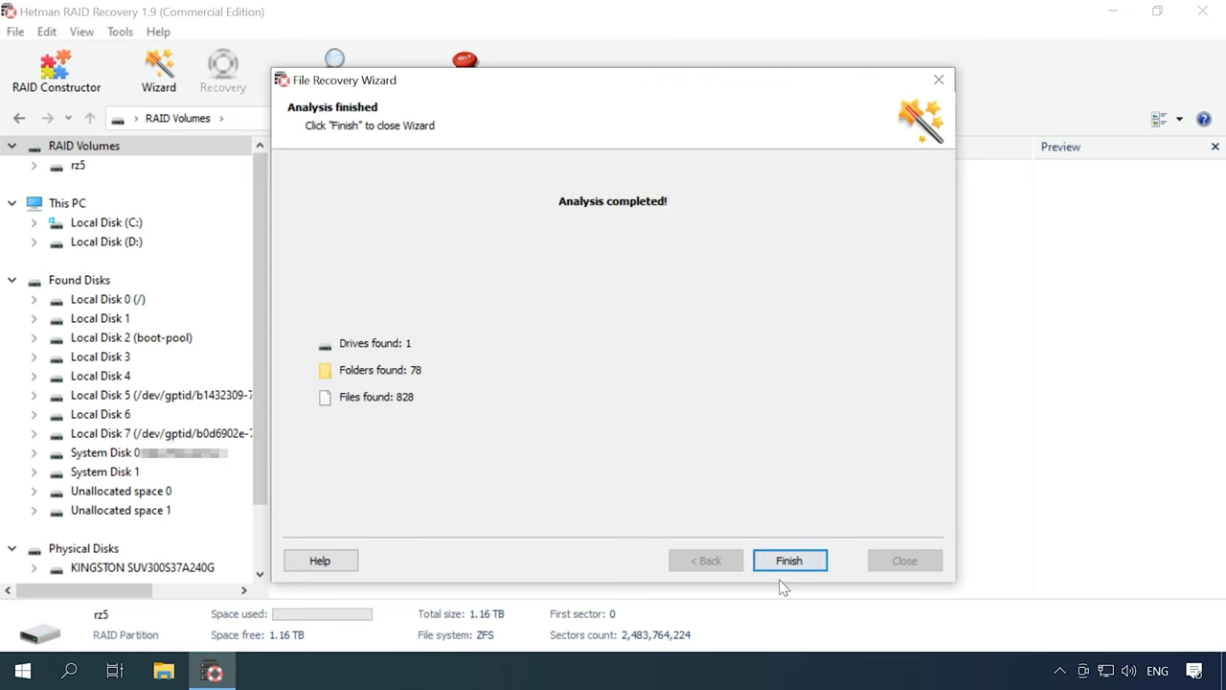
{"action": "left_click", "coordinate": [790, 561]}
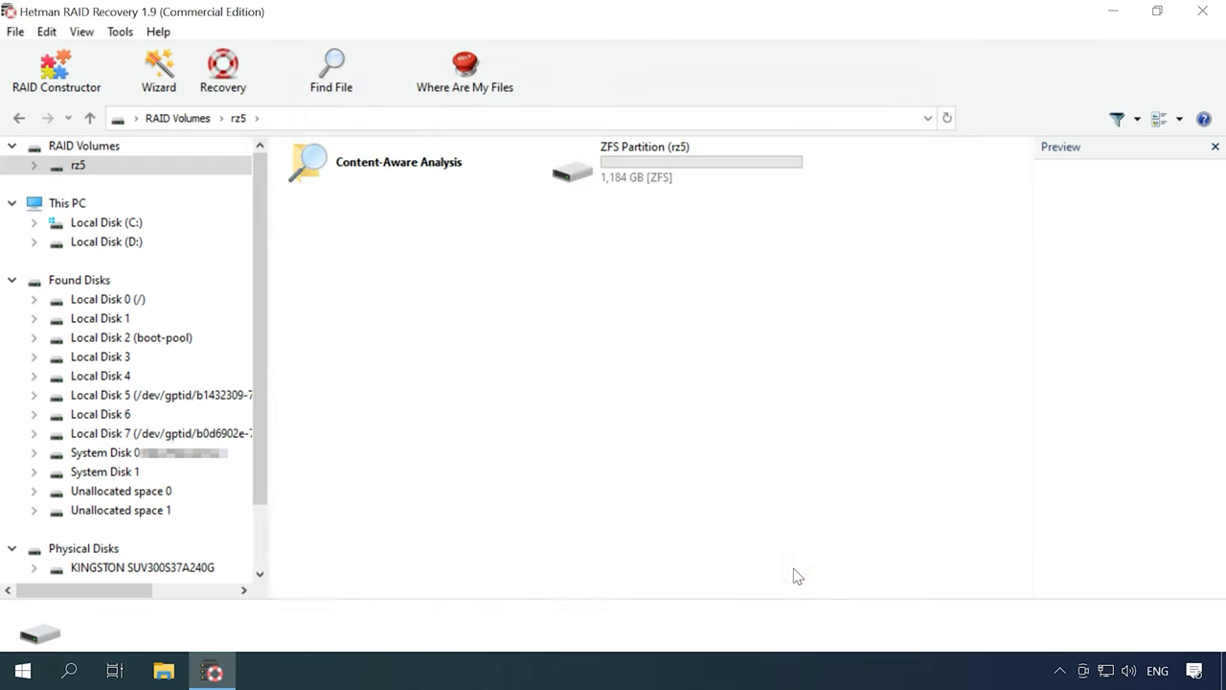
Step: Browse ZFS Partition (rz5) to FTPdata/ftpuser/data, check the Car folder, then open look
{"action": "left_click", "coordinate": [699, 170]}
{"action": "double_click", "coordinate": [698, 170]}
{"action": "double_click", "coordinate": [547, 230]}
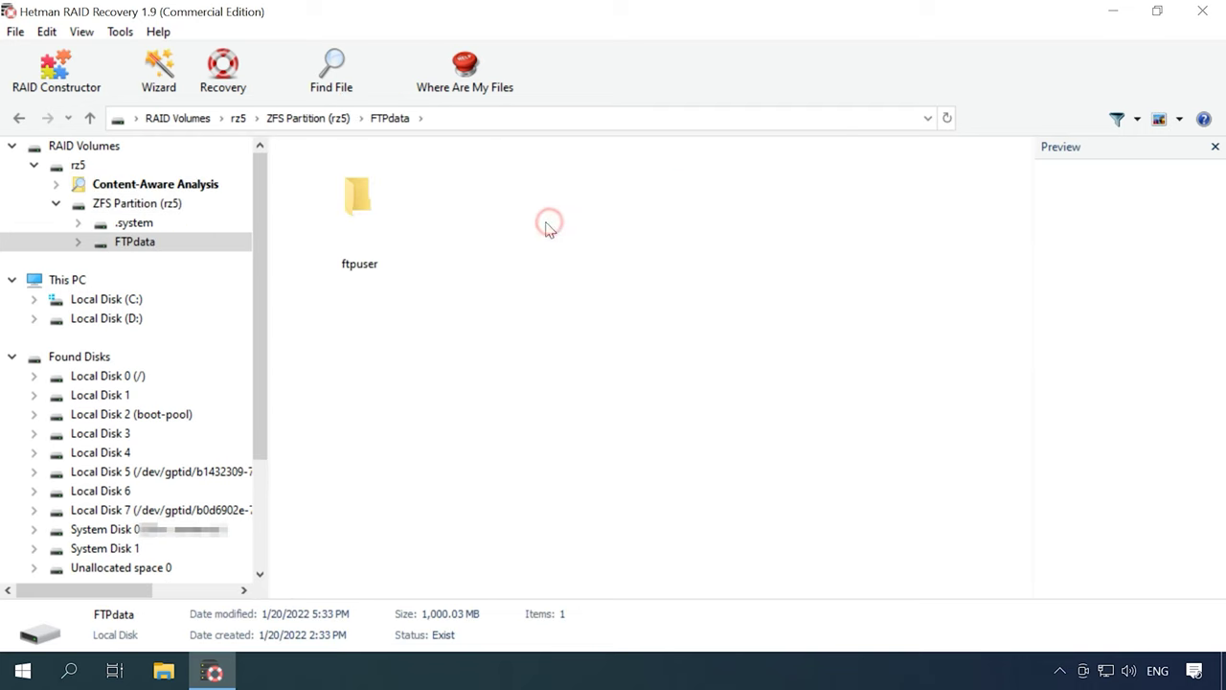
{"action": "double_click", "coordinate": [372, 225]}
{"action": "double_click", "coordinate": [366, 222]}
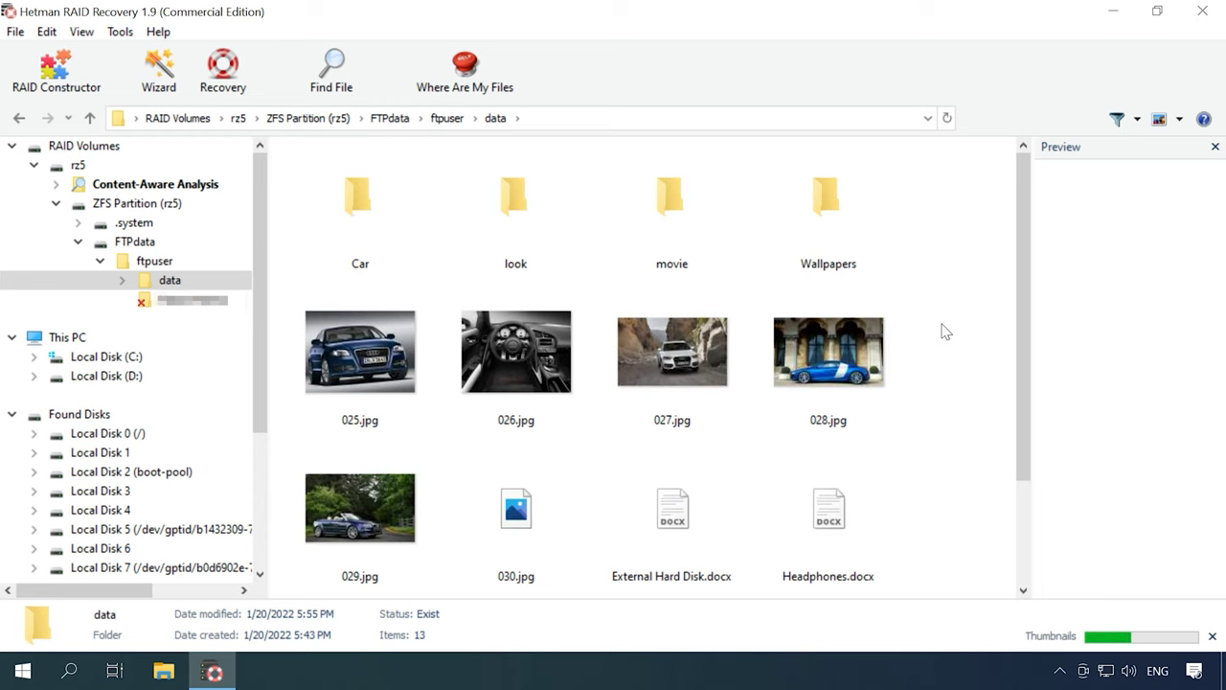
{"action": "double_click", "coordinate": [388, 245]}
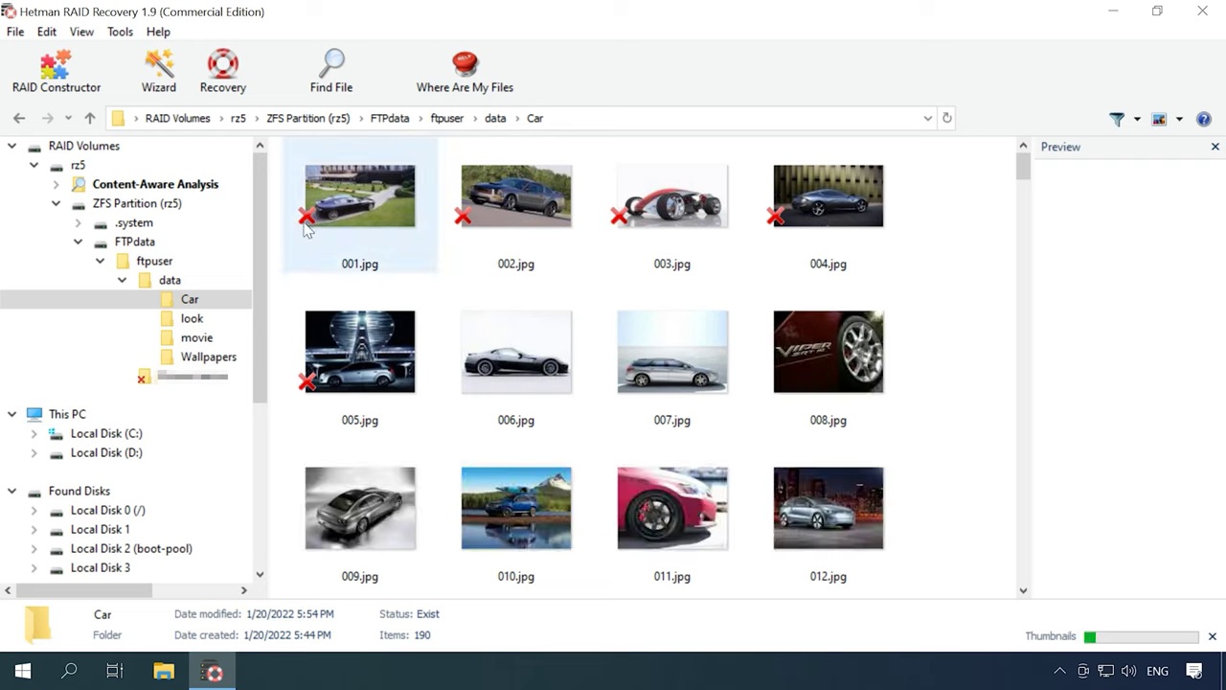
{"action": "left_click", "coordinate": [88, 120]}
{"action": "double_click", "coordinate": [531, 201]}
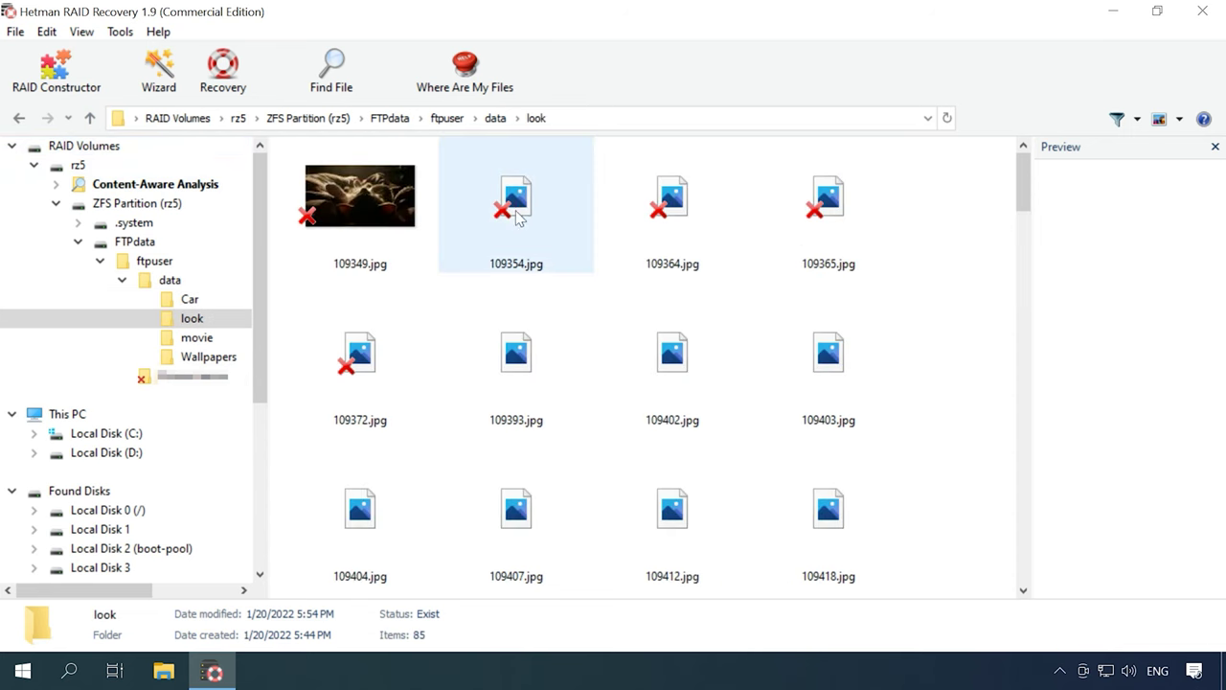